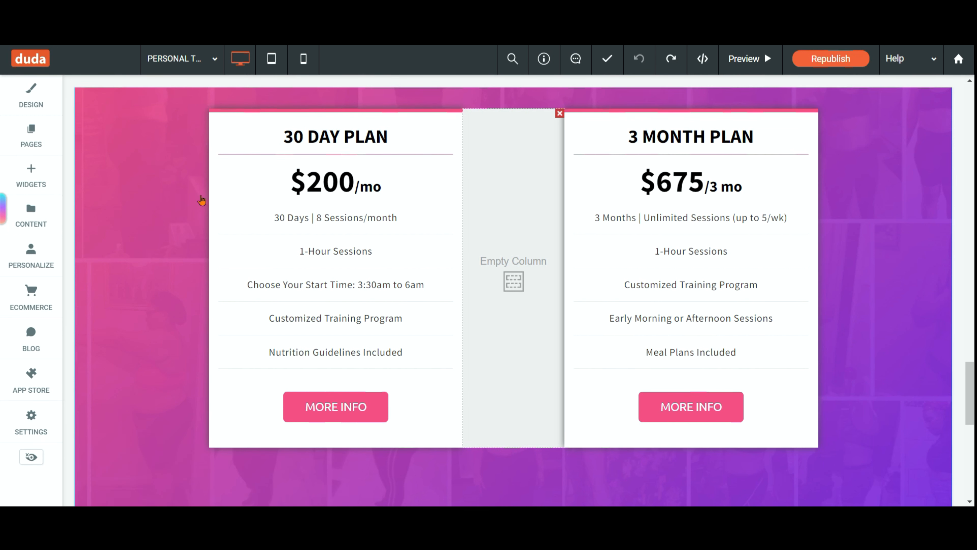
Step: Duplicate the 30 Day Plan column into the empty column between the plans, and delete the leftover empty column
right_click(213, 205)
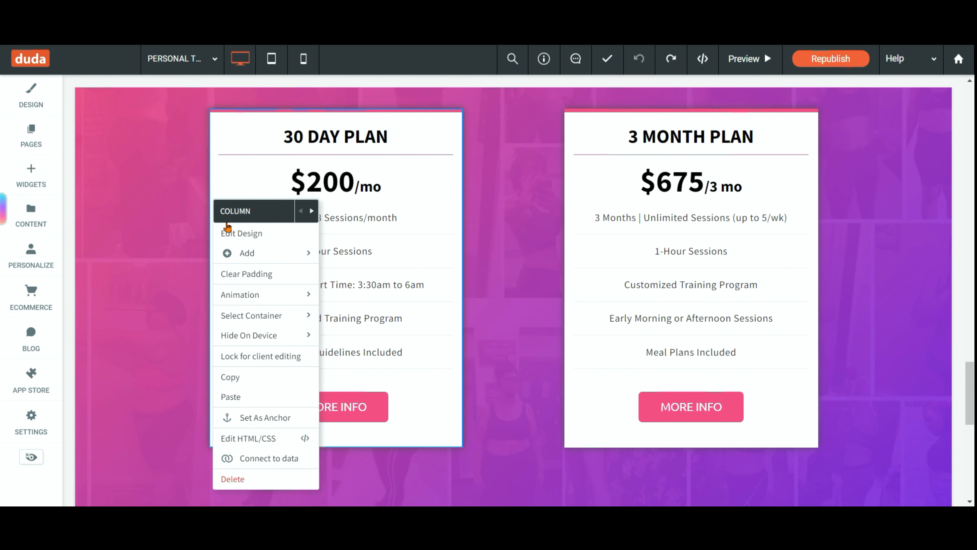
mouse_move(245, 344)
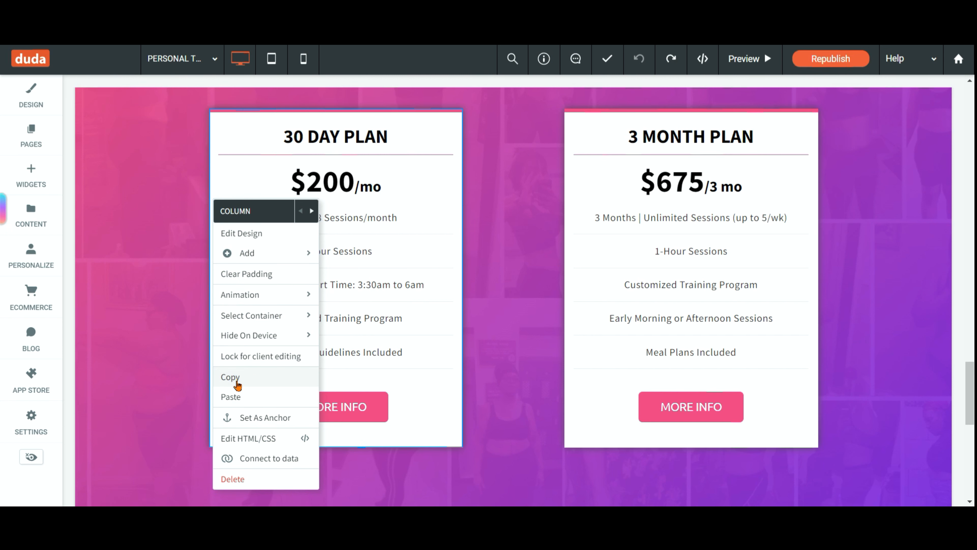
left_click(236, 378)
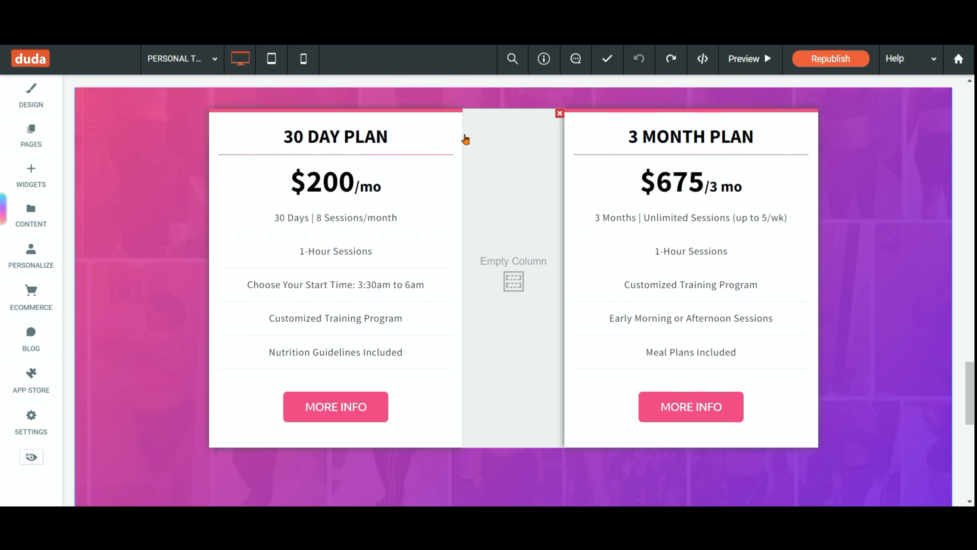
right_click(478, 141)
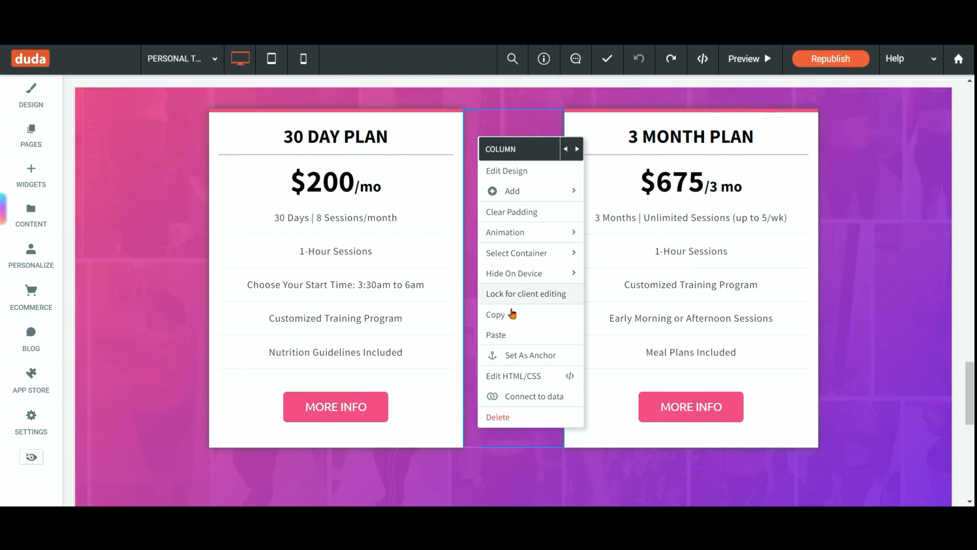
left_click(508, 334)
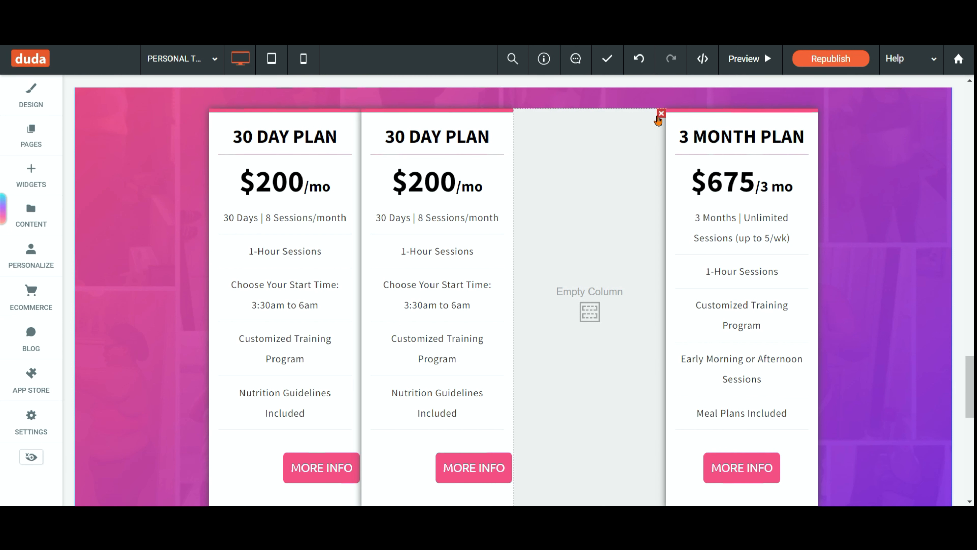
left_click(661, 115)
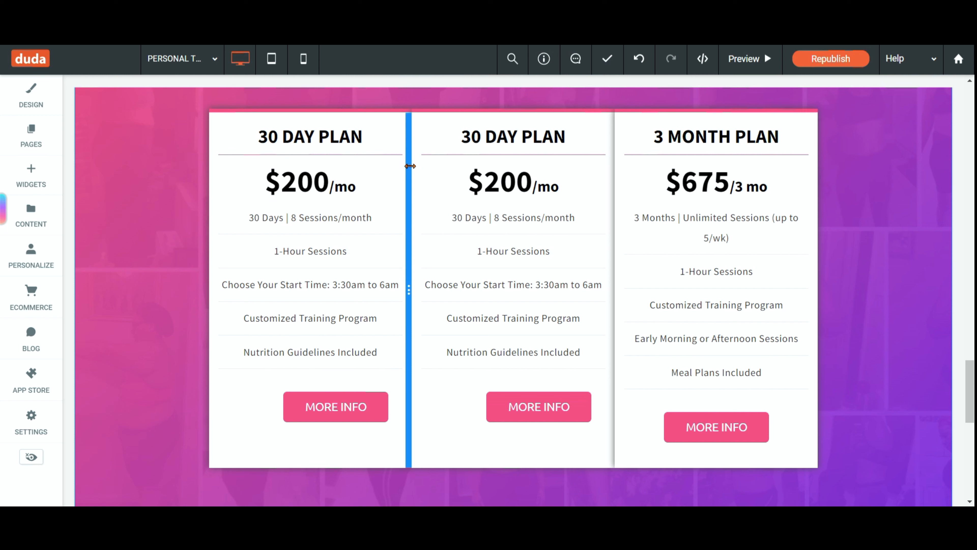
Step: Set the right outer margin of the first 30 Day Plan column to 20px in its column design spacing
right_click(406, 141)
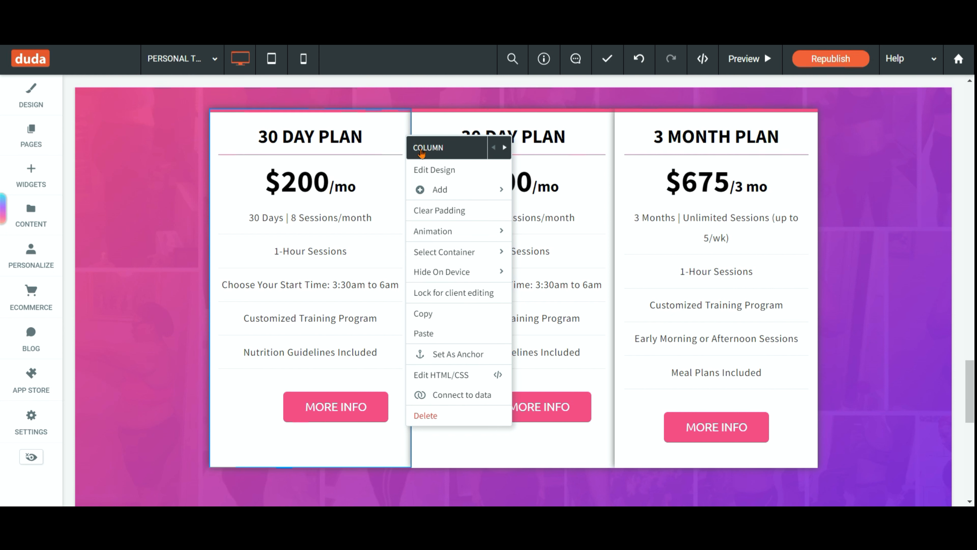
left_click(432, 170)
left_click(616, 167)
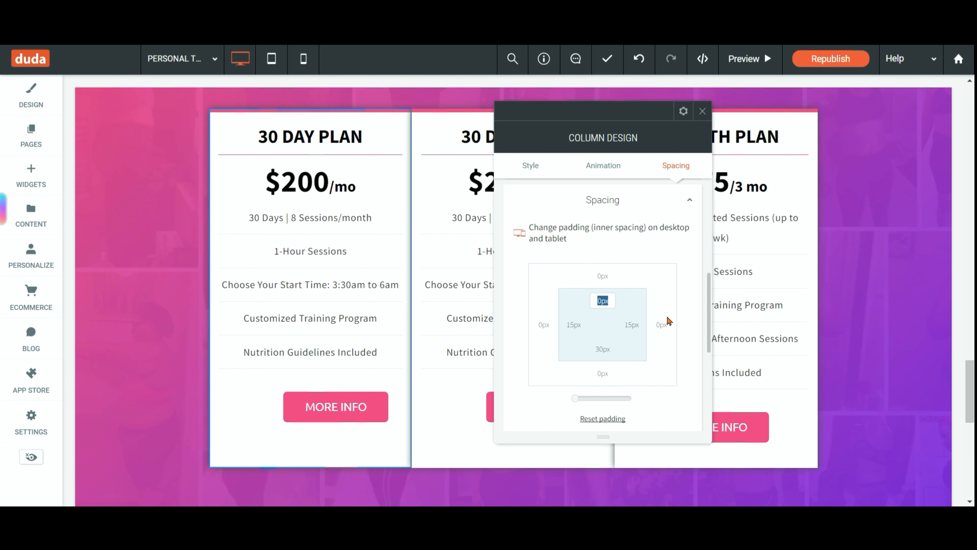
left_click(658, 325)
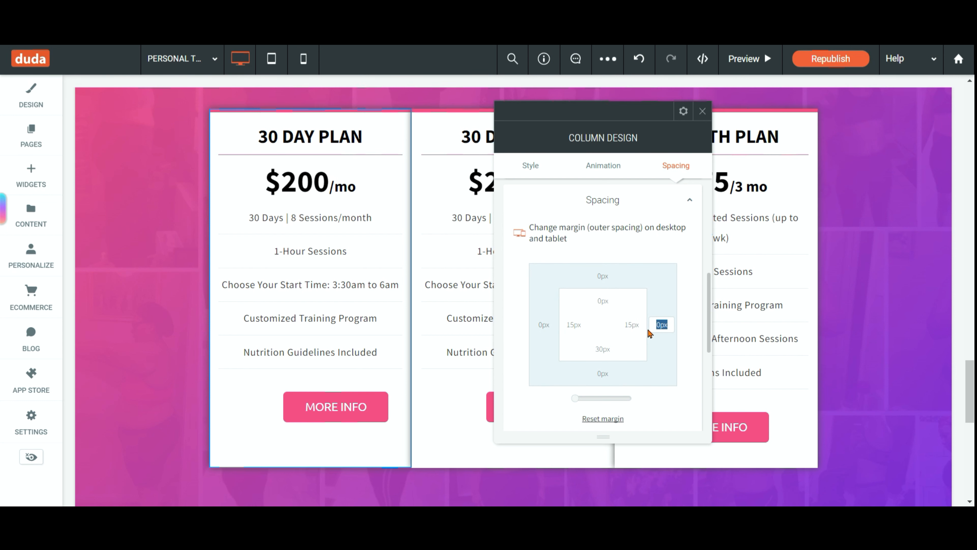
type("20")
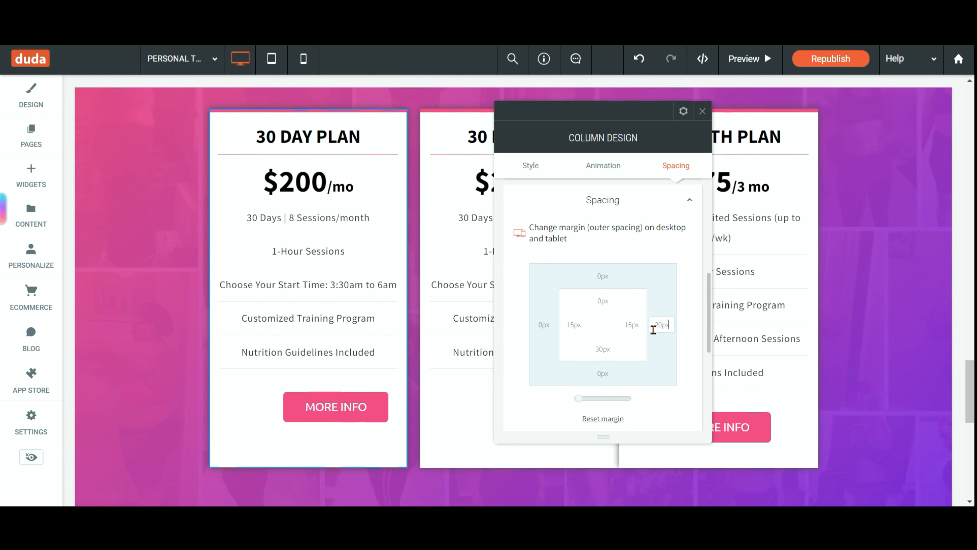
left_click(703, 113)
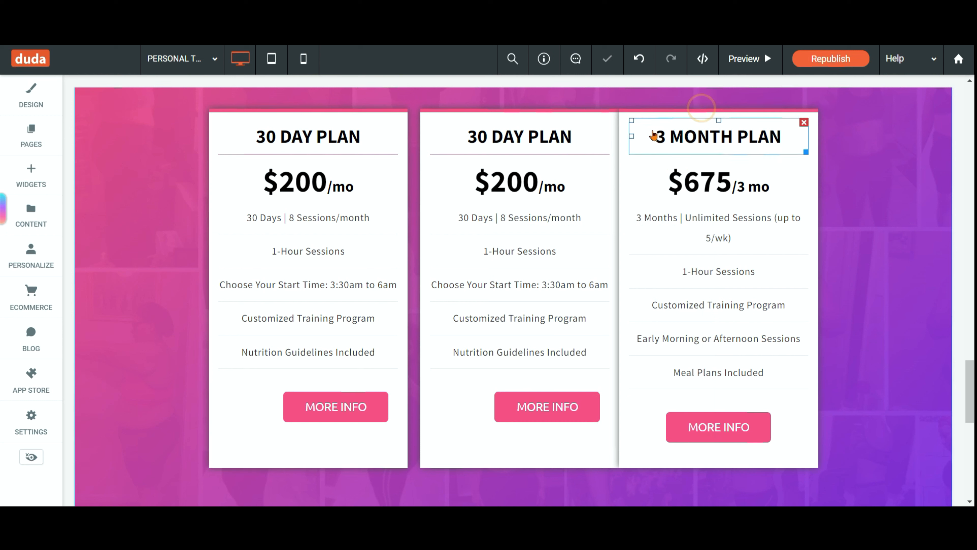
Step: Add a left outer margin to the 3 Month Plan column that matches the gap beside the first column
right_click(624, 192)
left_click(650, 222)
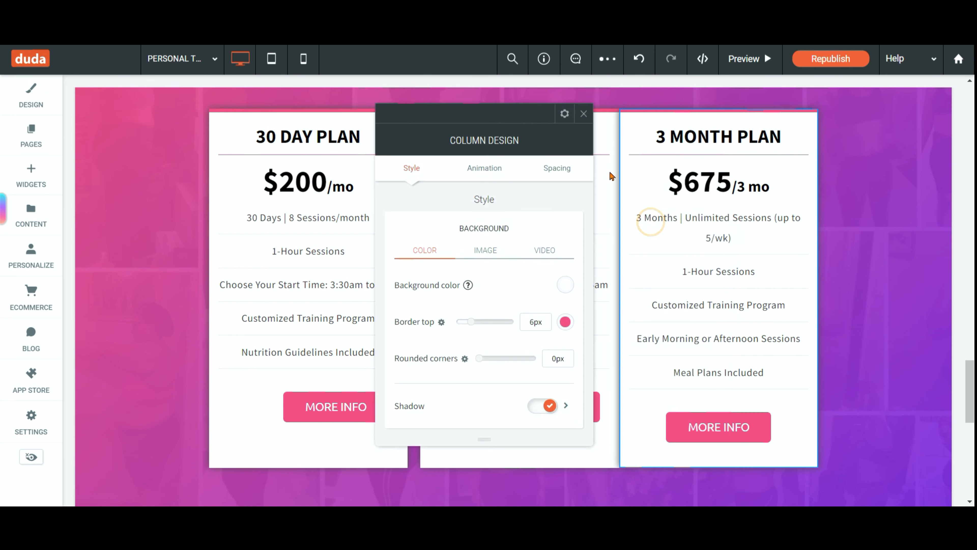
left_click(564, 169)
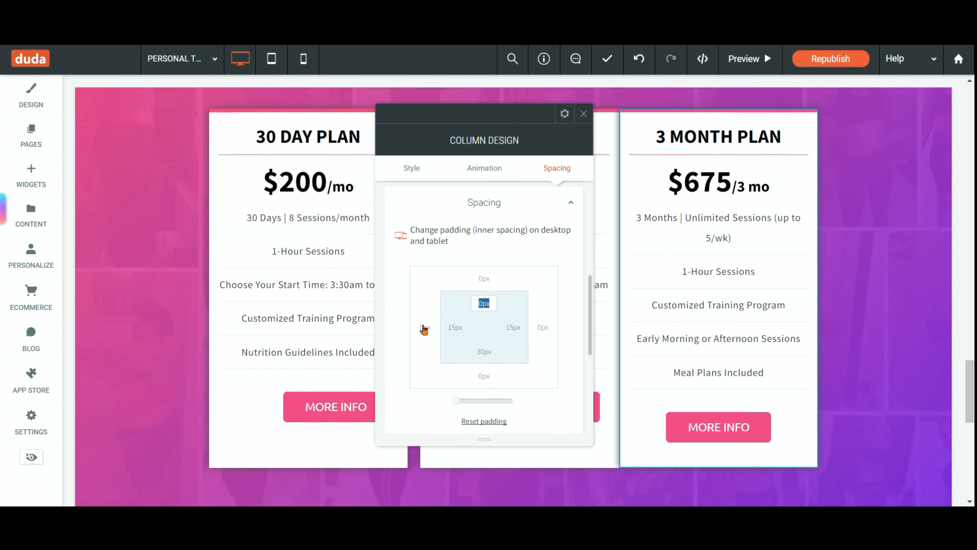
left_click(423, 328)
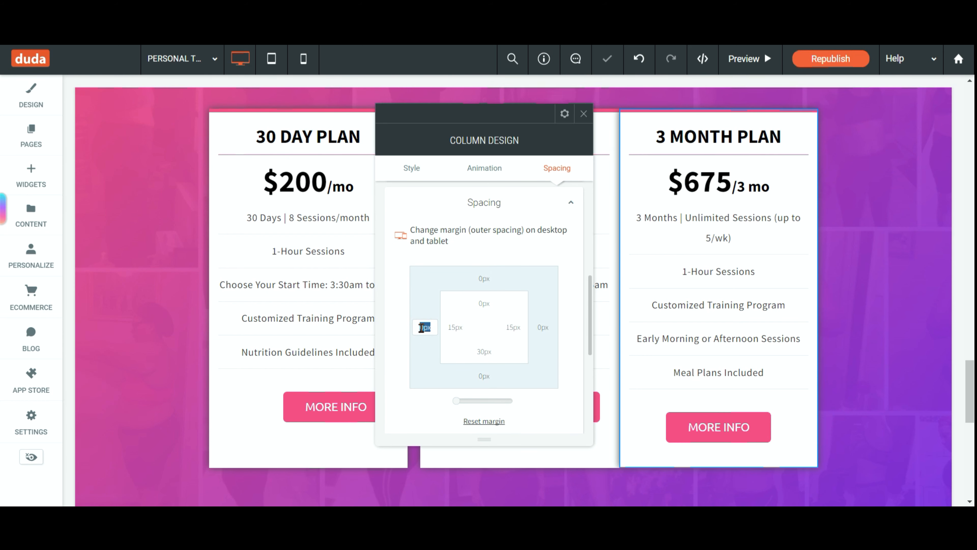
type("2")
left_click(583, 115)
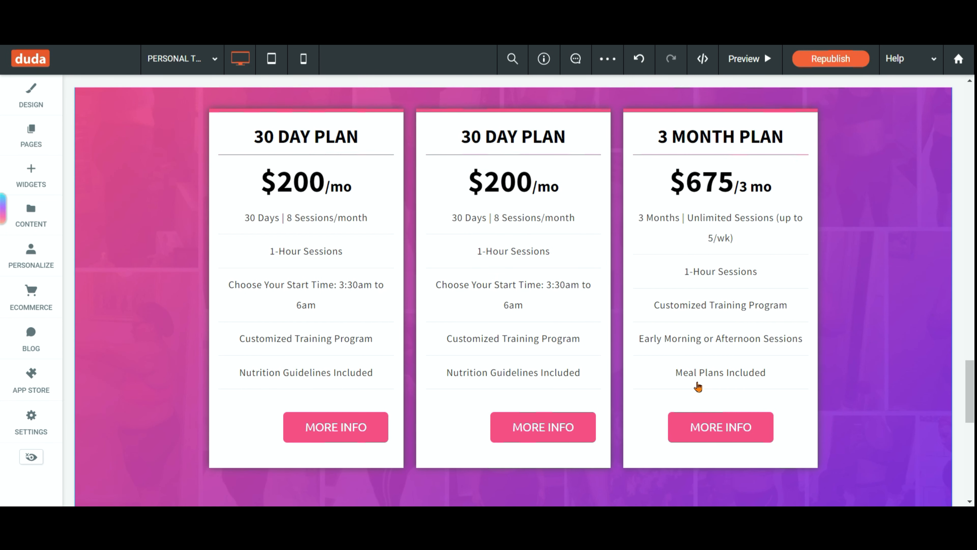
Step: Center-align the MORE INFO button in the first 30 Day Plan column
left_click(500, 428)
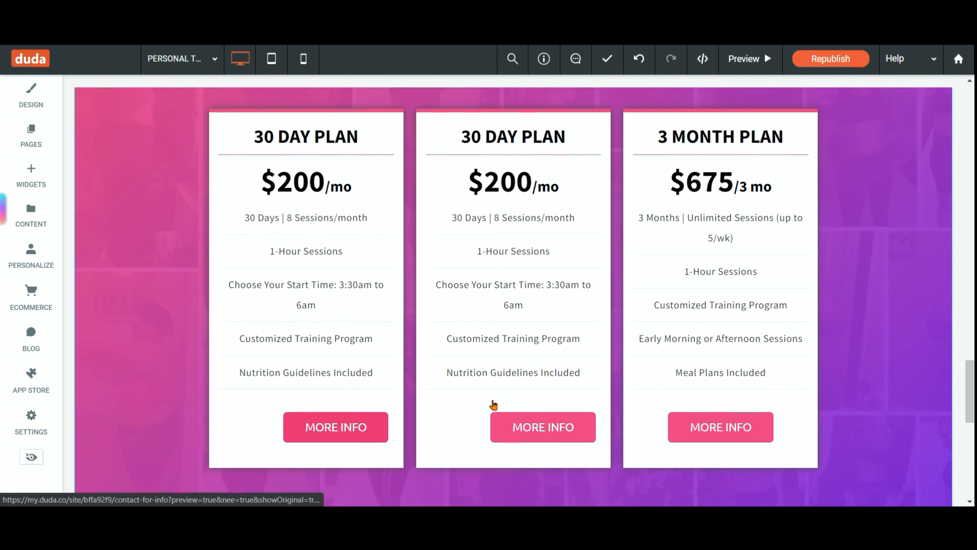
left_click(296, 439)
right_click(296, 443)
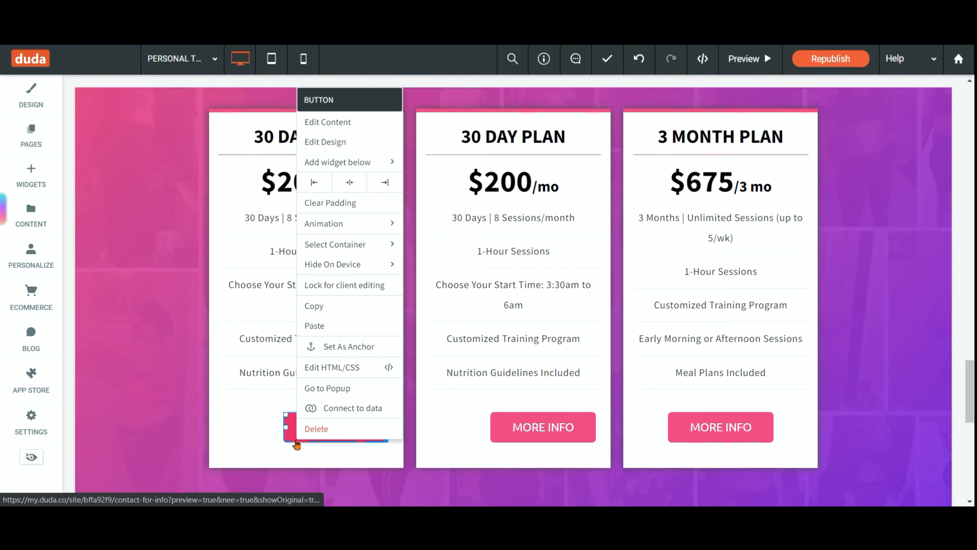
left_click(349, 184)
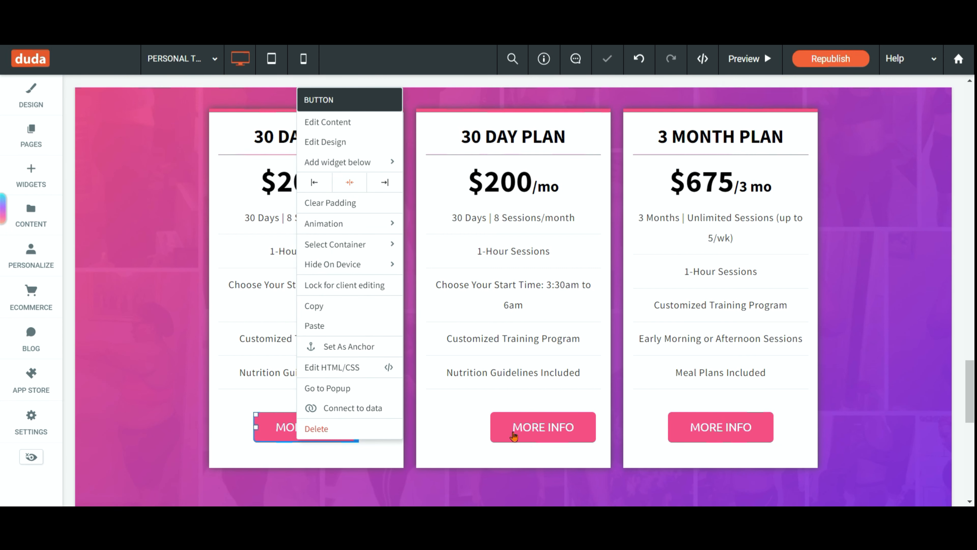
Step: Center-align the MORE INFO button in the duplicated middle 30 Day Plan column
left_click(454, 428)
left_click(499, 435)
right_click(502, 439)
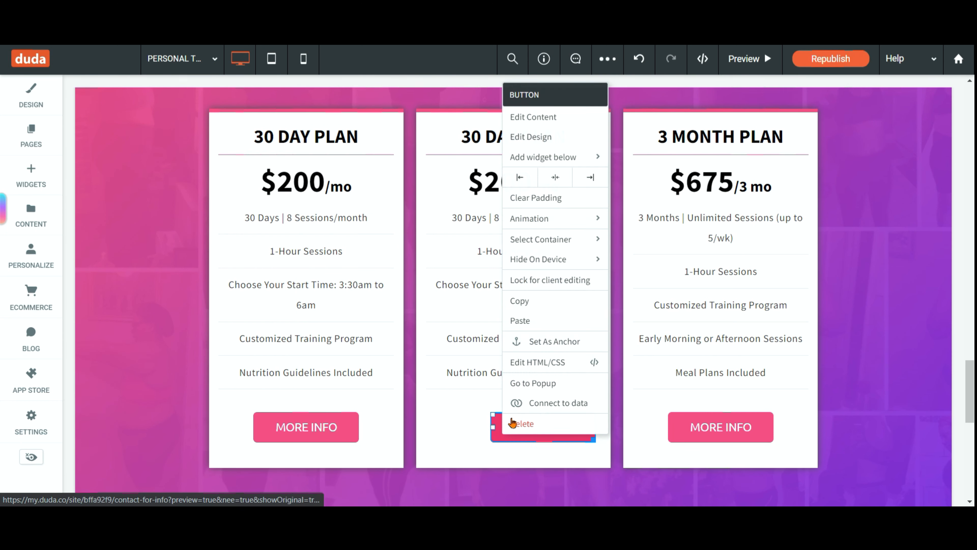
left_click(556, 178)
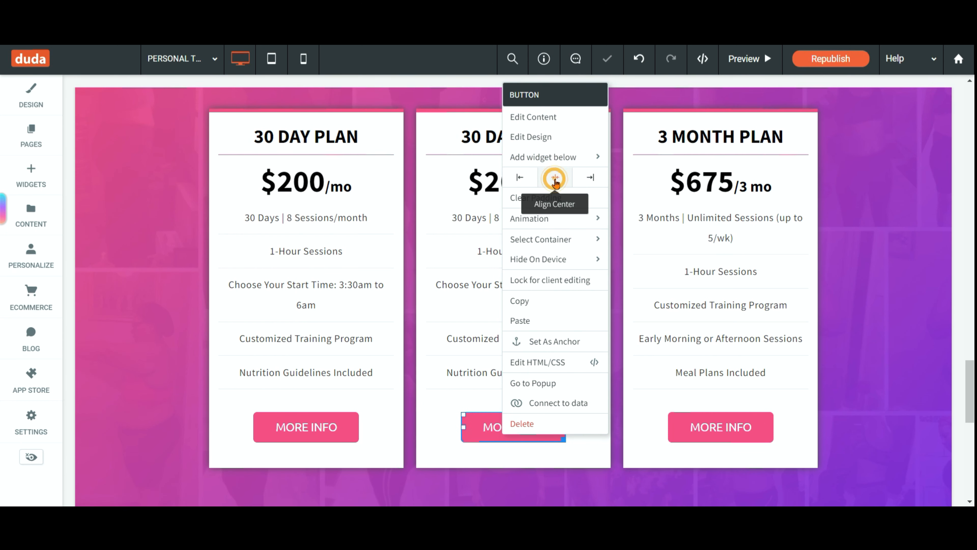
left_click(891, 233)
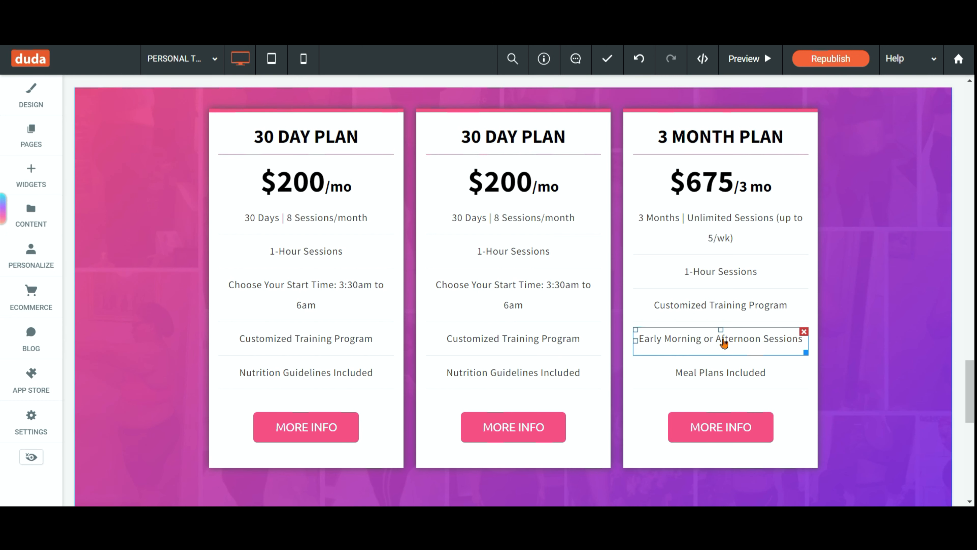
left_click(552, 440)
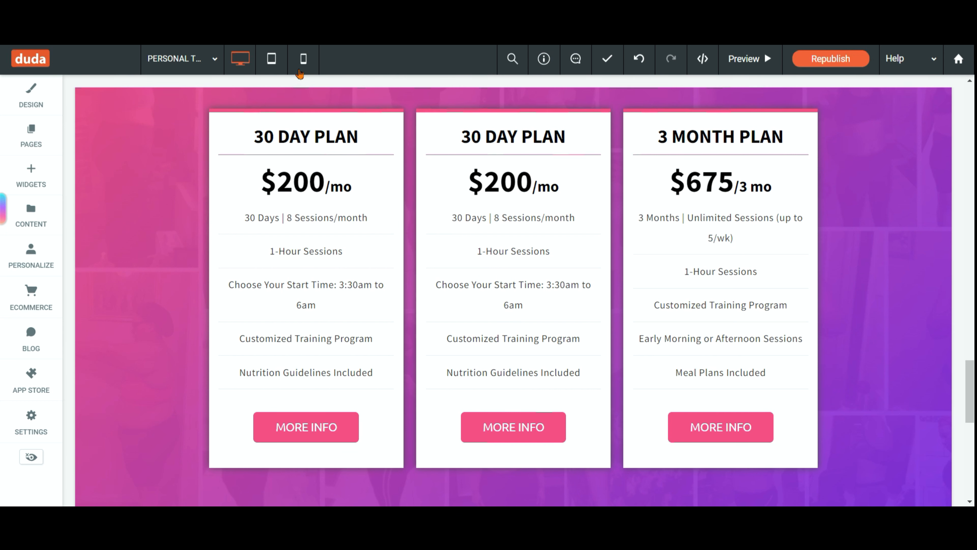
Step: Switch to the mobile view and examine the spacing between the stacked pricing plan columns
left_click(304, 61)
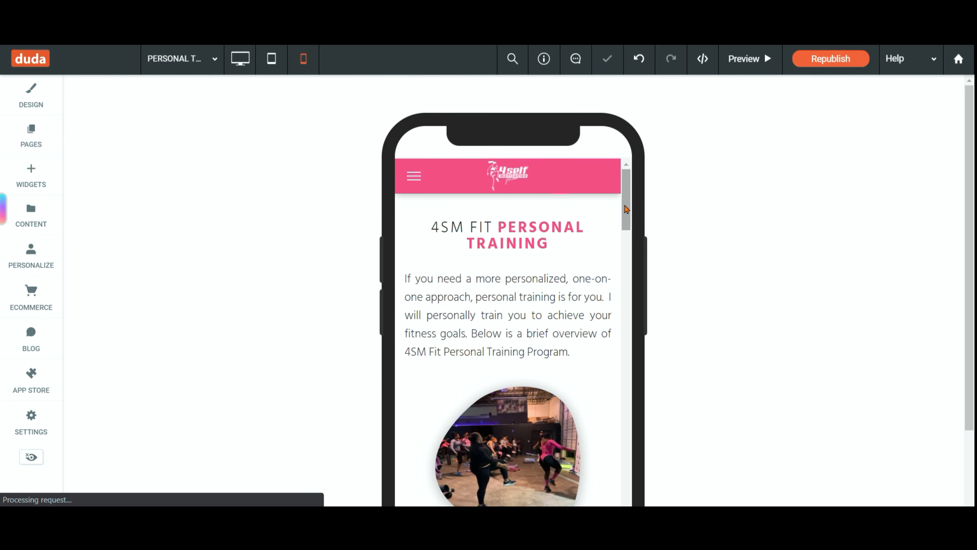
scroll(633, 199, "down", 15)
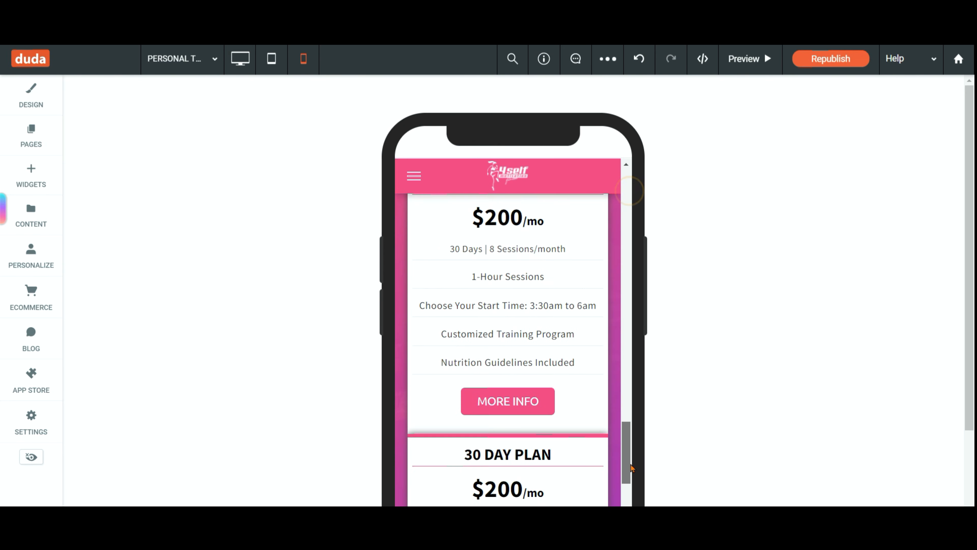
scroll(626, 420, "down", 5)
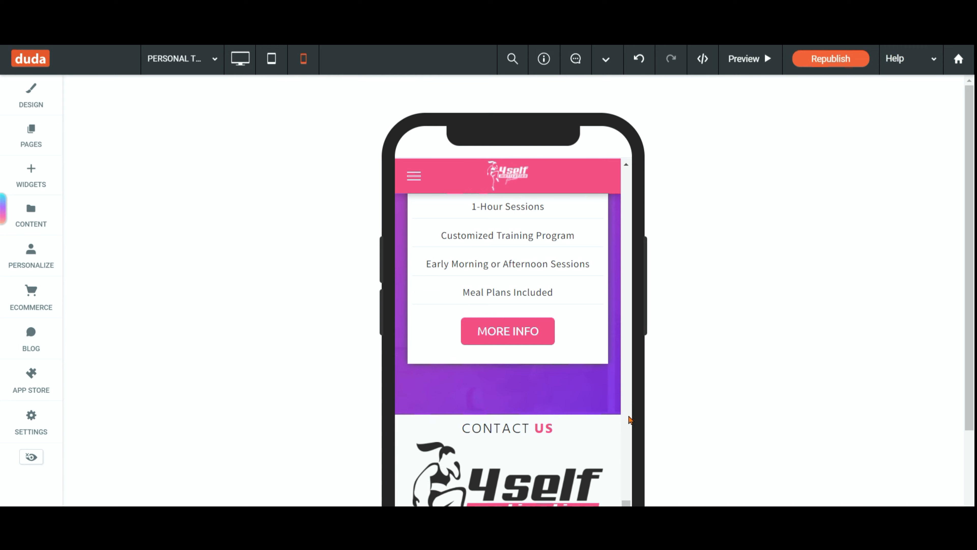
scroll(626, 407, "up", 12)
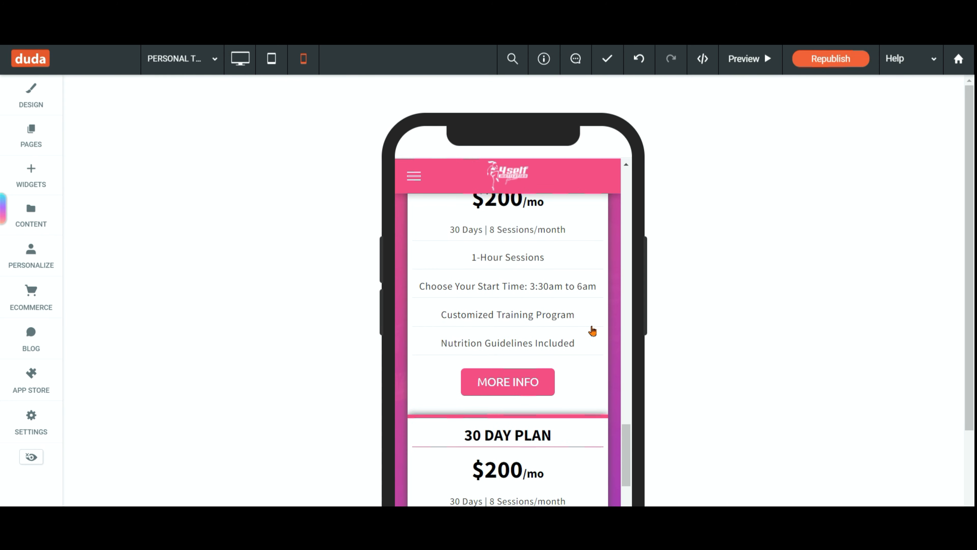
scroll(593, 331, "up", 5)
scroll(616, 317, "down", 5)
scroll(616, 318, "down", 6)
scroll(617, 318, "up", 5)
scroll(510, 258, "down", 5)
scroll(510, 266, "up", 4)
scroll(524, 277, "down", 7)
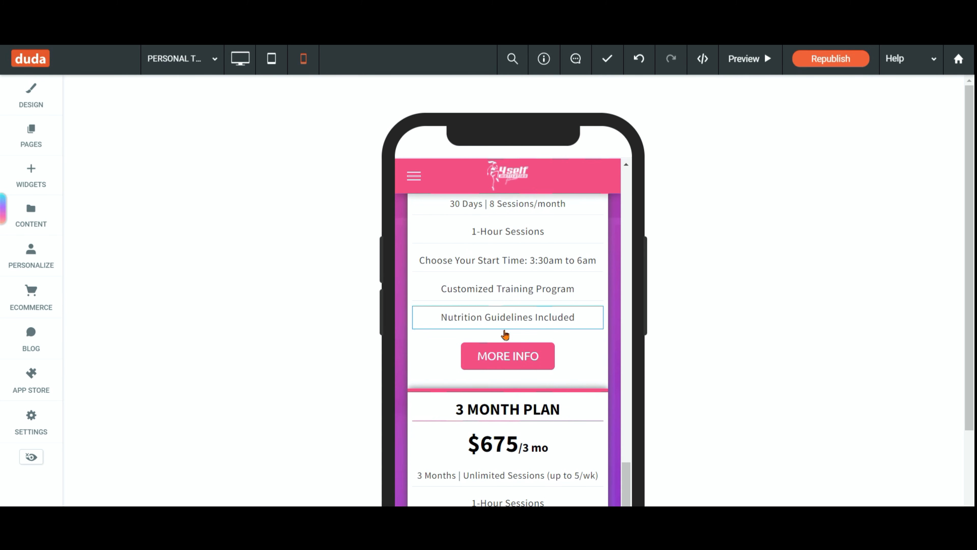
scroll(464, 358, "up", 5)
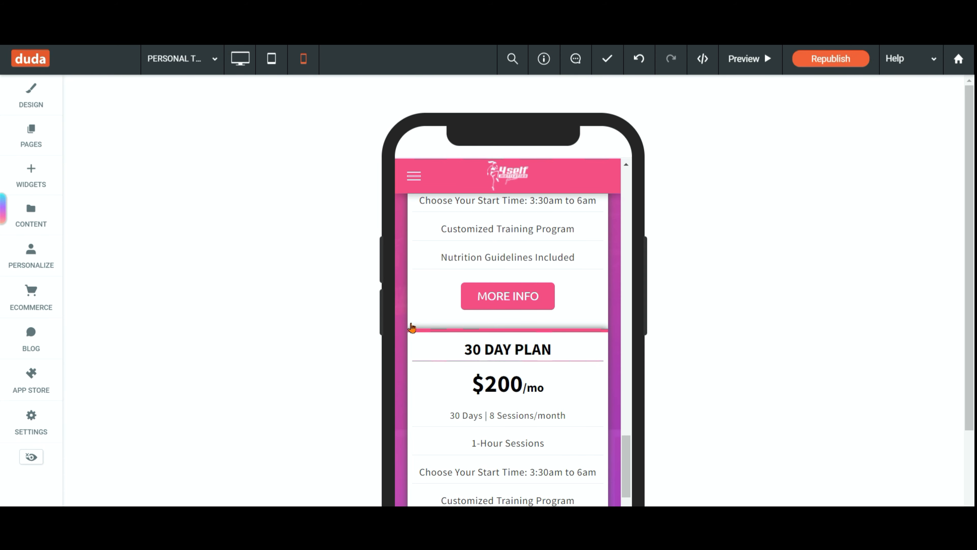
scroll(558, 381, "down", 8)
scroll(654, 360, "down", 3)
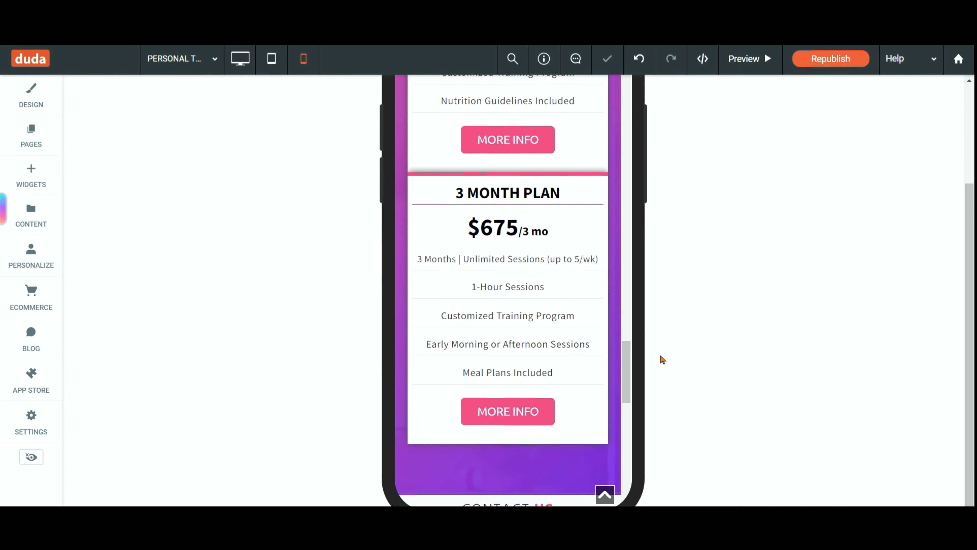
Step: Set the top and bottom outer margins of the middle 30 Day Plan column to 20px for mobile
scroll(661, 359, "up", 2)
scroll(609, 330, "up", 6)
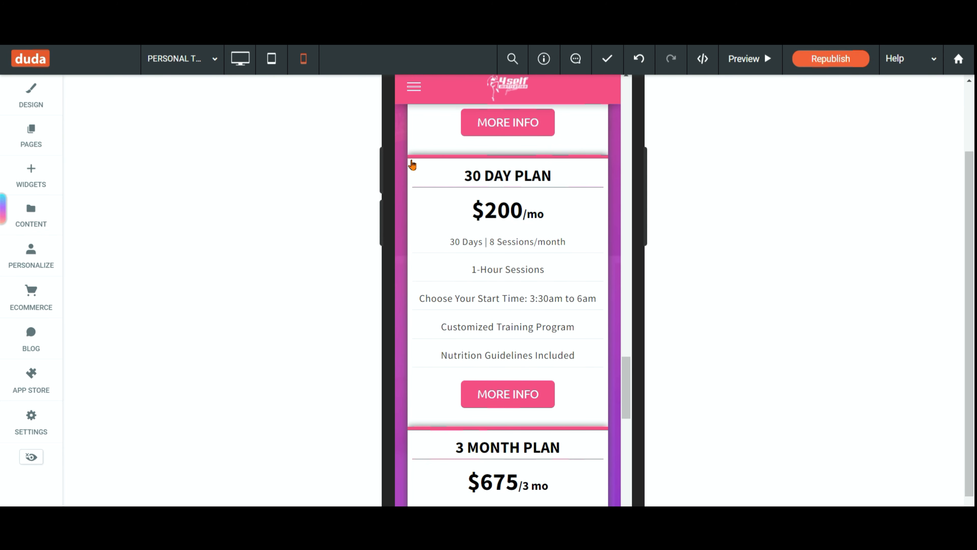
right_click(412, 164)
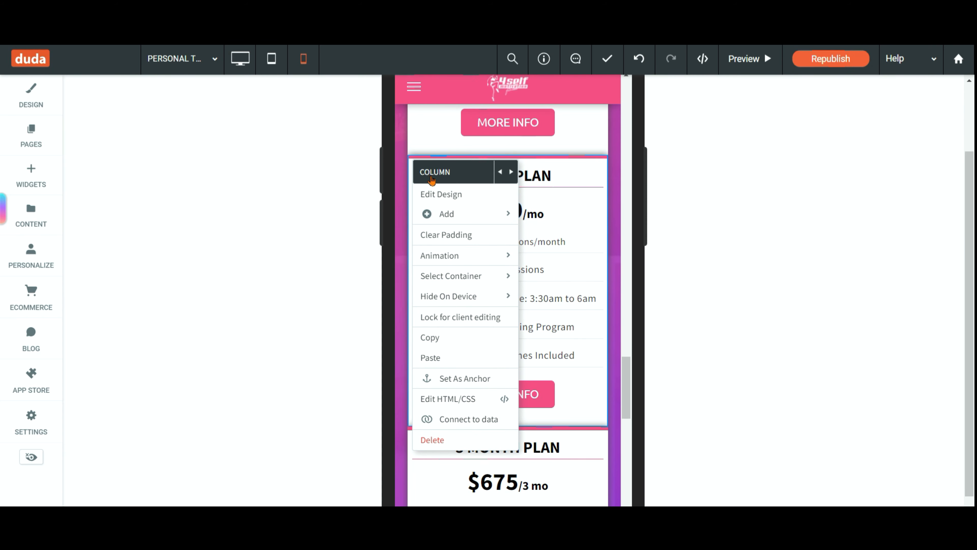
left_click(430, 194)
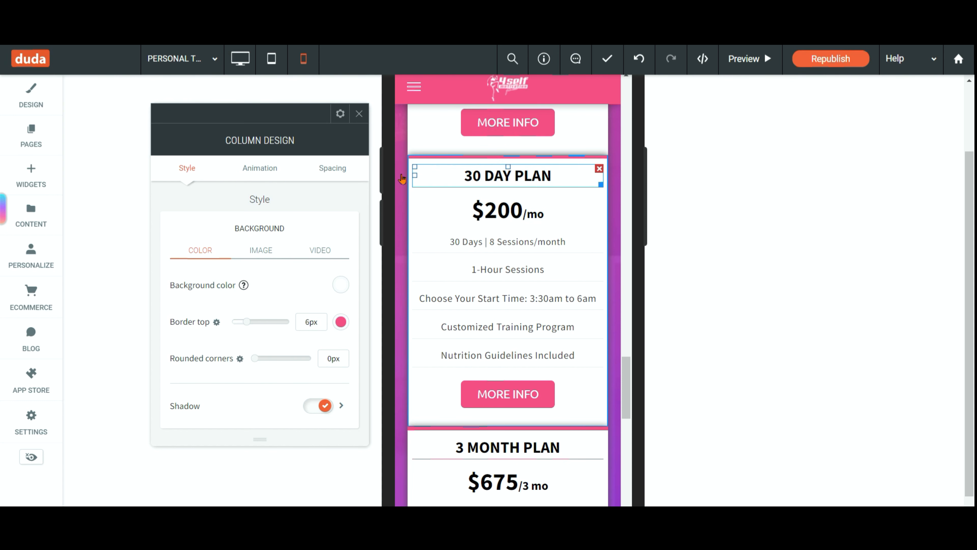
left_click(344, 175)
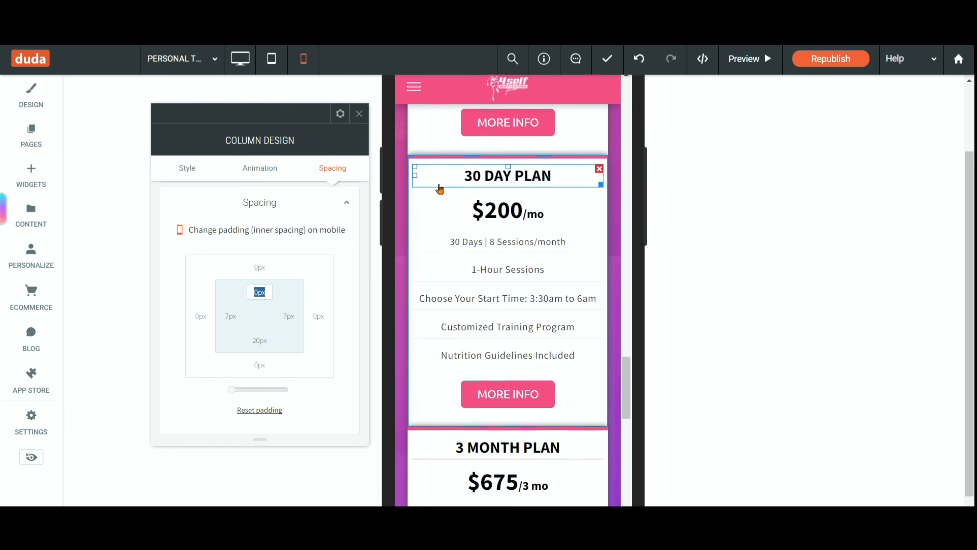
left_click(257, 267)
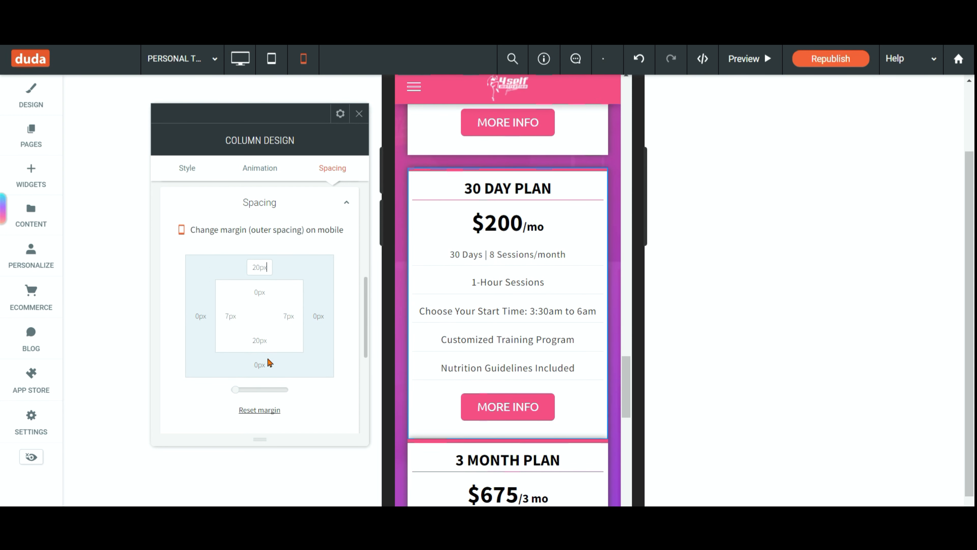
left_click(258, 369)
type("20")
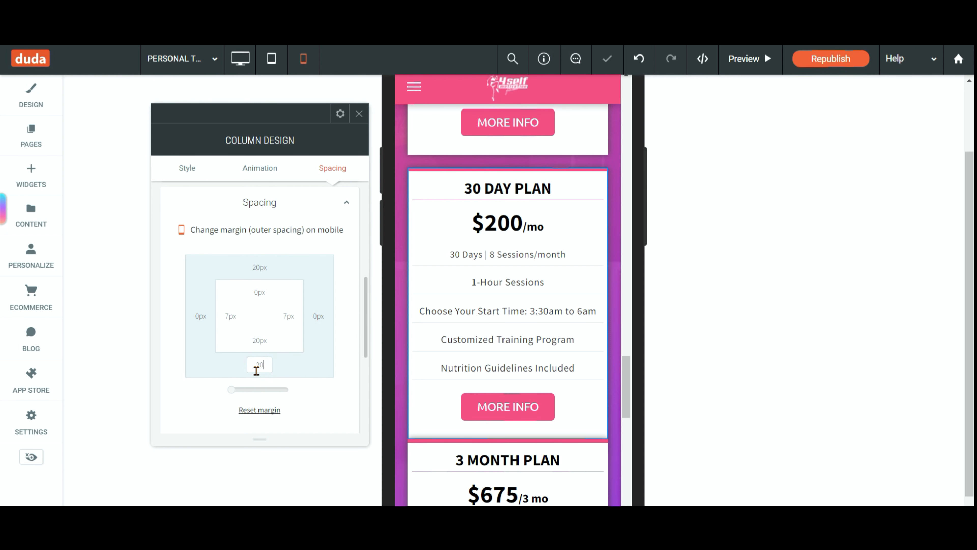
Step: Finish entering the 20px bottom outer margin of the middle 30 Day Plan column on mobile and close its design settings
type("px")
left_click(359, 114)
mouse_move(627, 383)
left_mouse_down()
mouse_move(627, 475)
mouse_move(641, 338)
mouse_move(631, 385)
left_mouse_up()
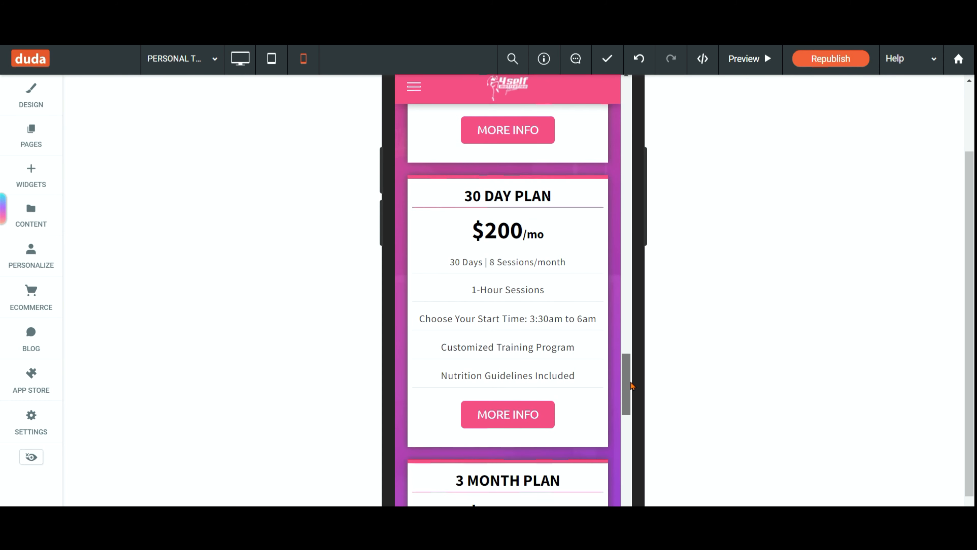
Step: Switch to the desktop view and set the right outer margin of the first 30 Day Plan column to 40px
left_click(238, 59)
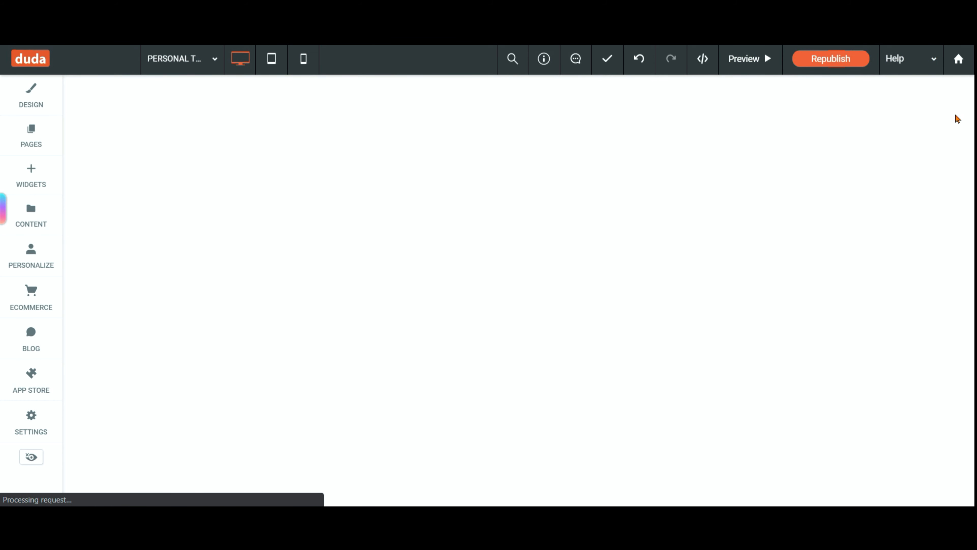
left_click_drag(967, 192, 972, 364)
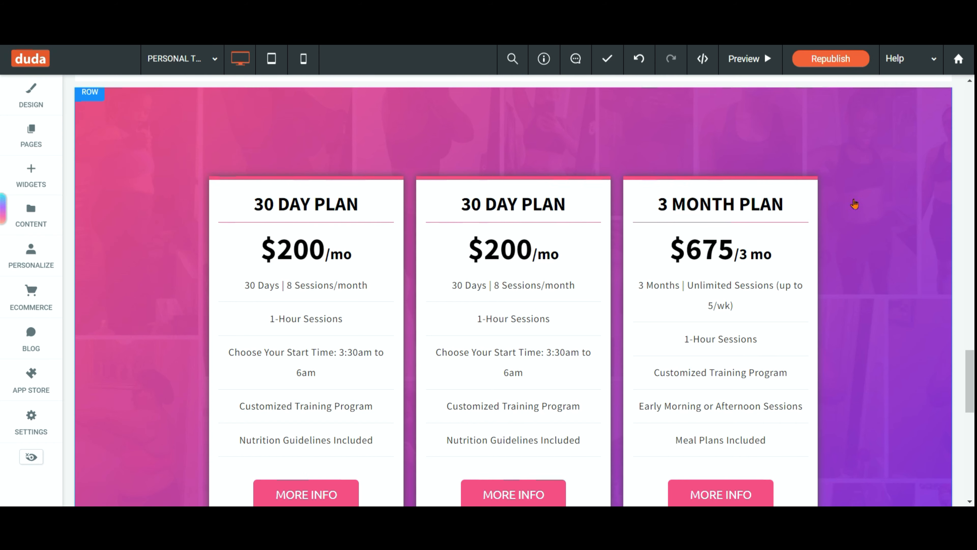
scroll(851, 184, "down", 1)
scroll(853, 186, "down", 1)
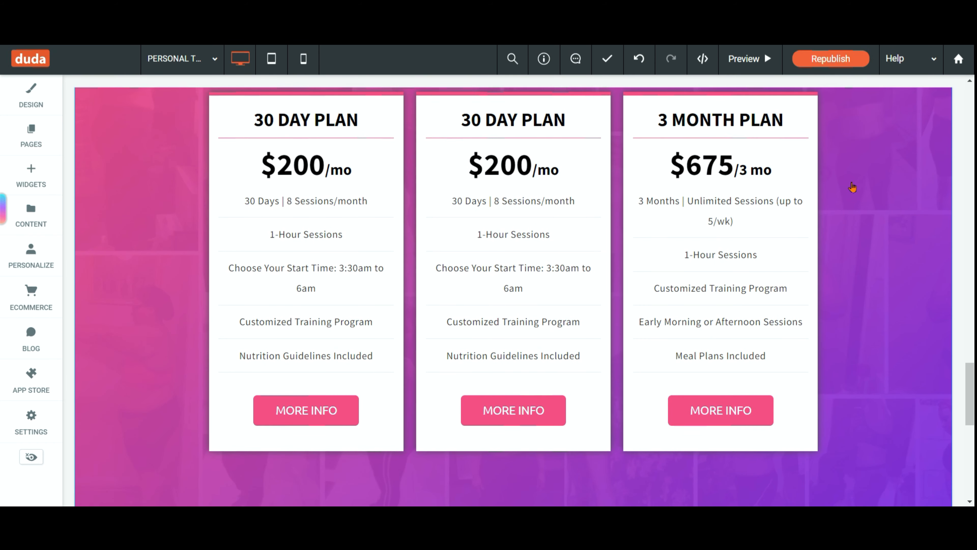
scroll(853, 187, "up", 1)
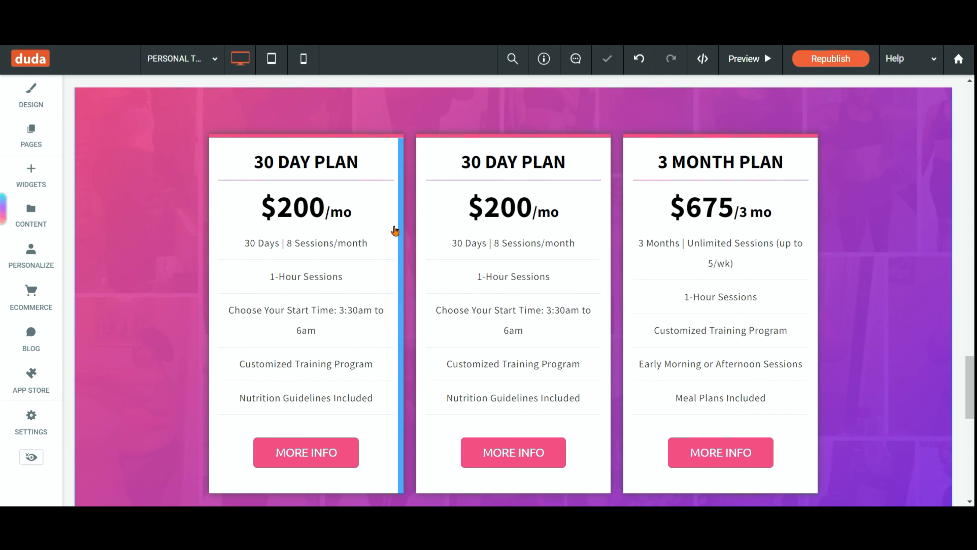
right_click(212, 151)
left_click(240, 181)
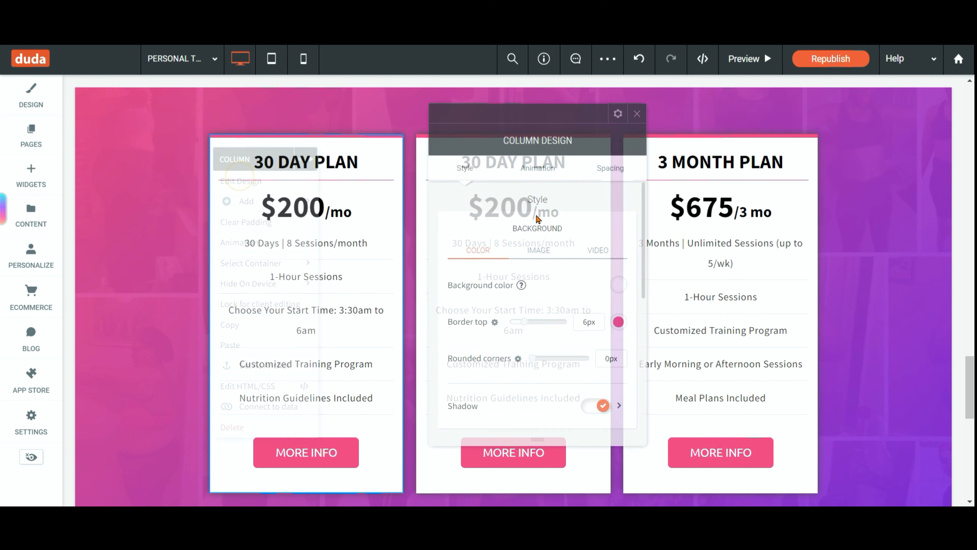
left_click(609, 168)
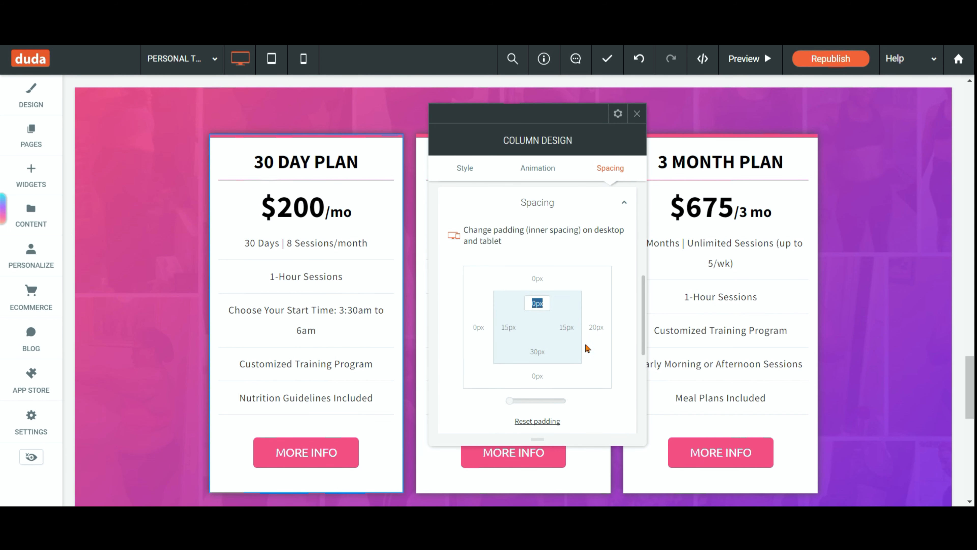
left_click(595, 326)
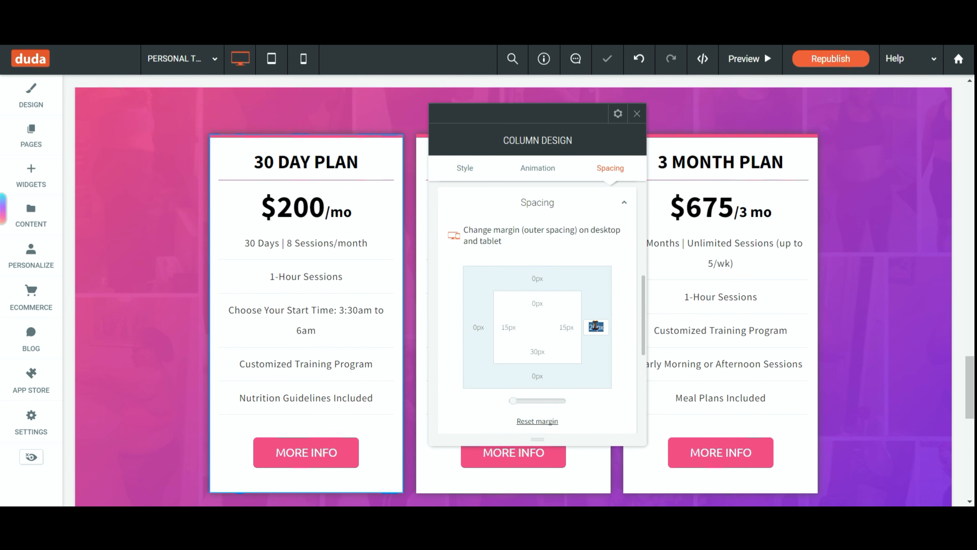
type("4")
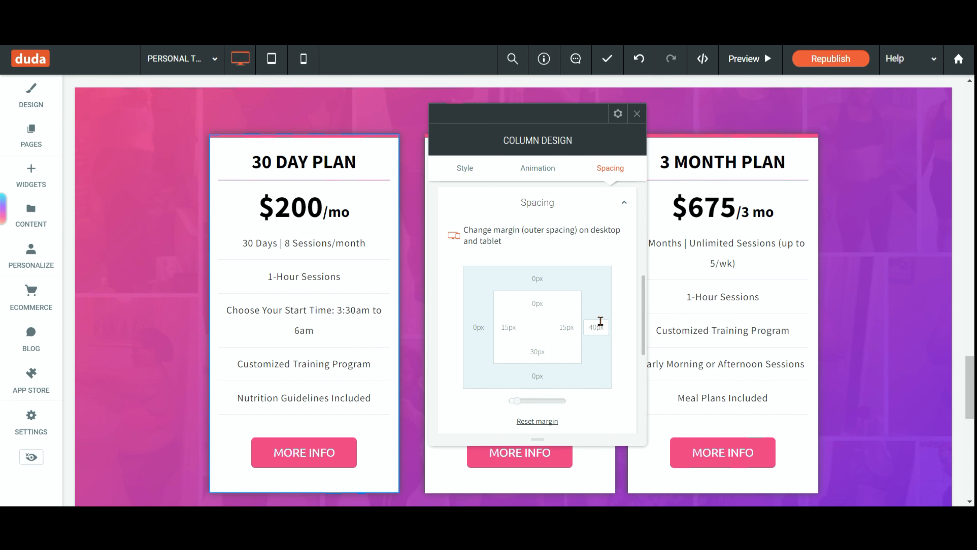
left_click(637, 114)
Step: Set the left outer margin of the 3 Month Plan column to 40px on desktop
right_click(635, 219)
left_click(676, 251)
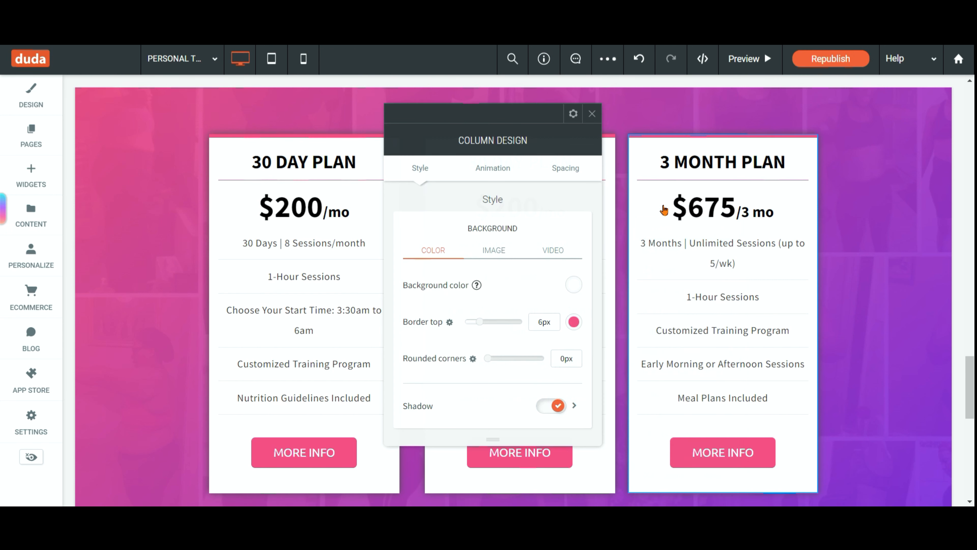
left_click(566, 167)
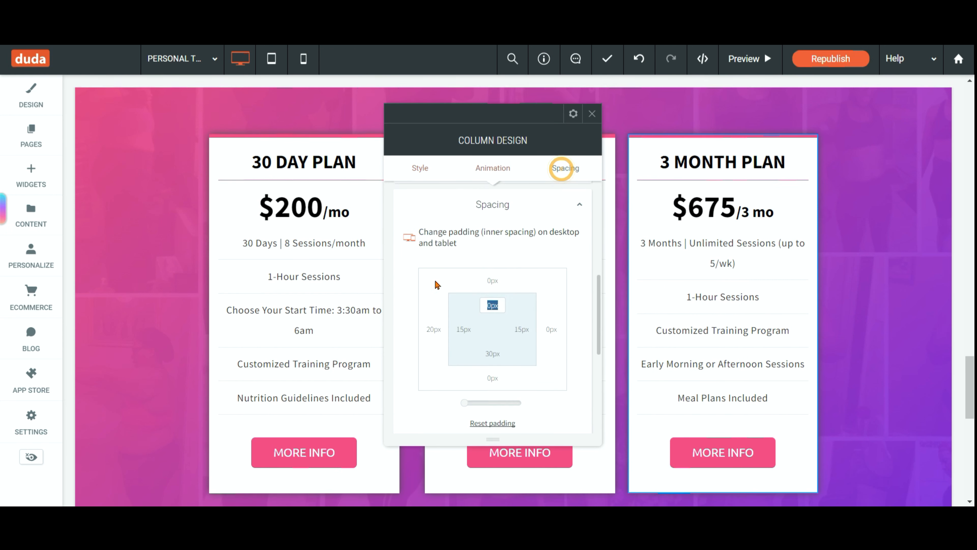
left_click(433, 328)
type("40")
key("Return")
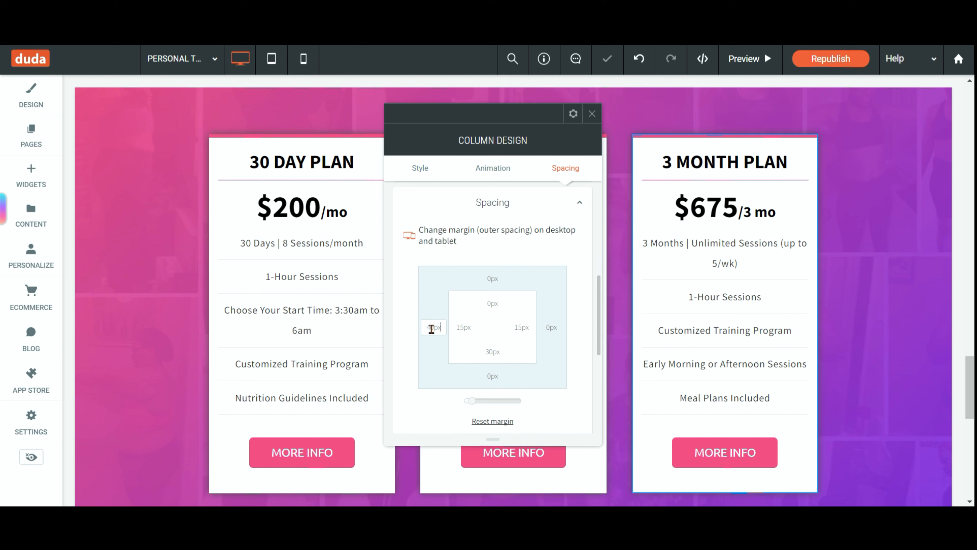
left_click(592, 114)
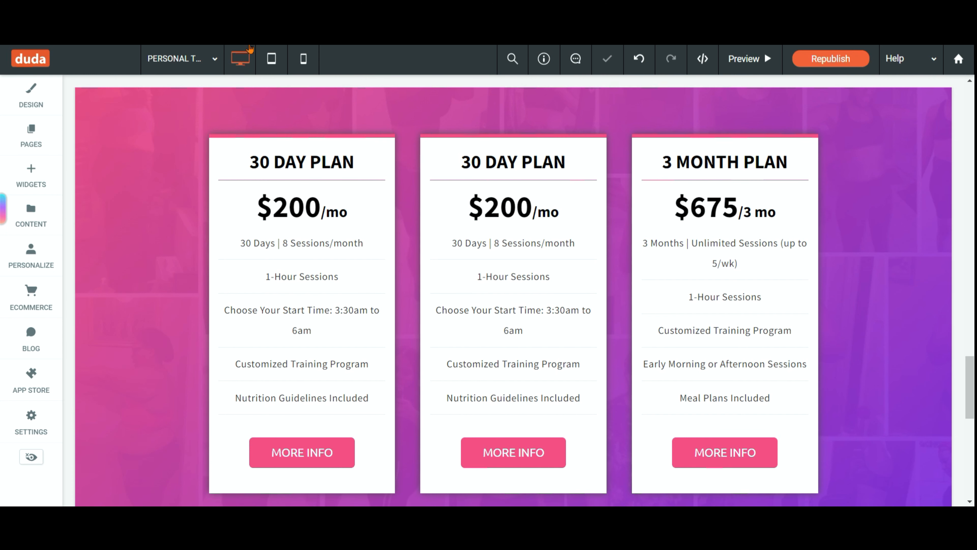
Step: Switch to the mobile view and inspect the spacing settings of the first 30 Day Plan column
left_click(302, 60)
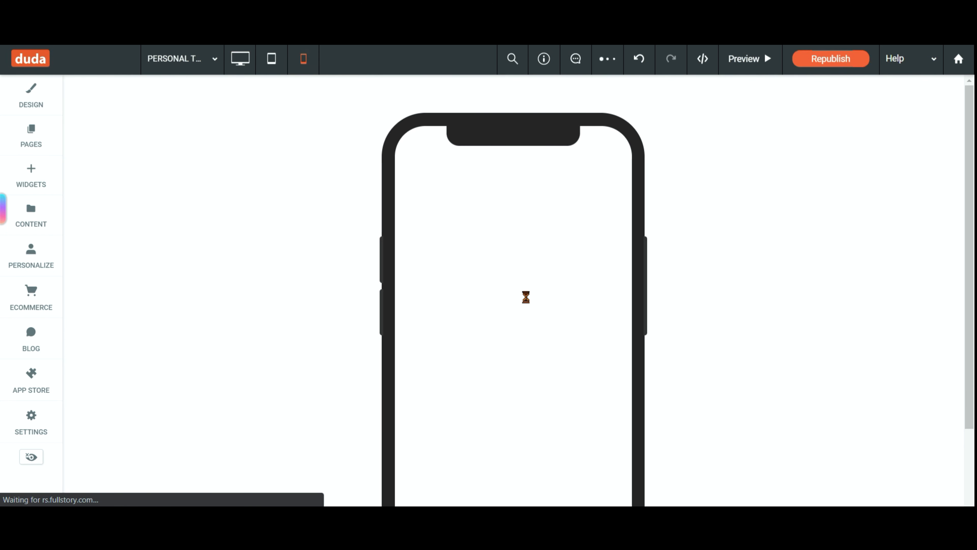
scroll(627, 248, "down", 5)
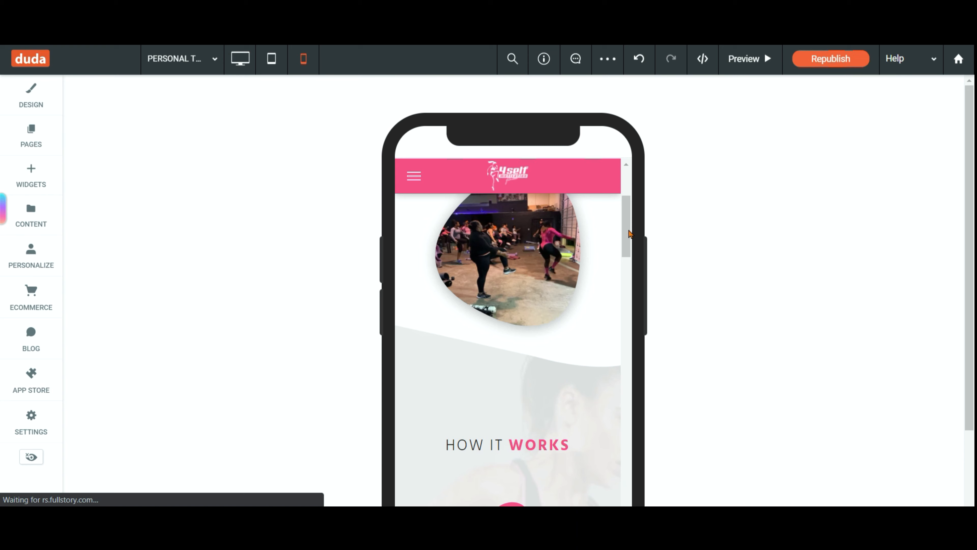
scroll(630, 227, "down", 15)
scroll(659, 390, "down", 3)
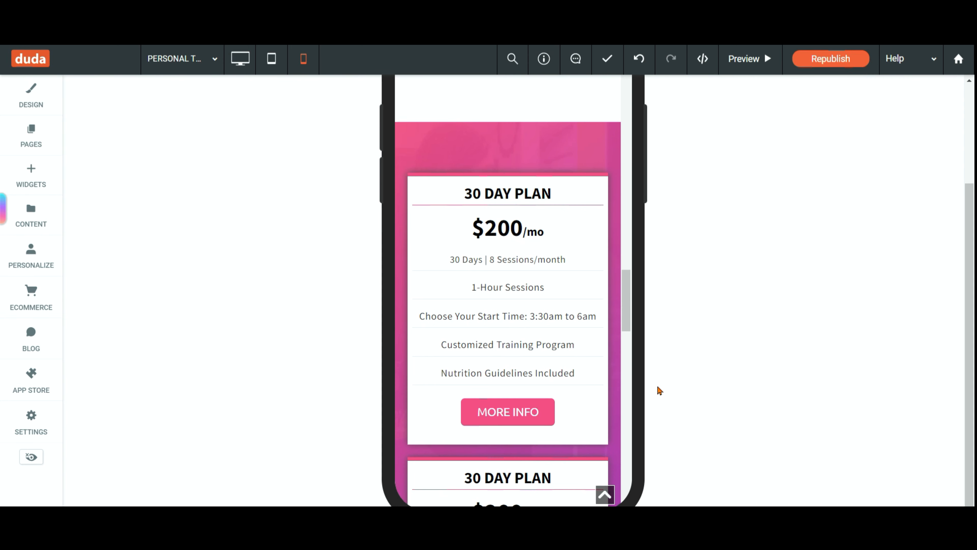
scroll(473, 354, "down", 2)
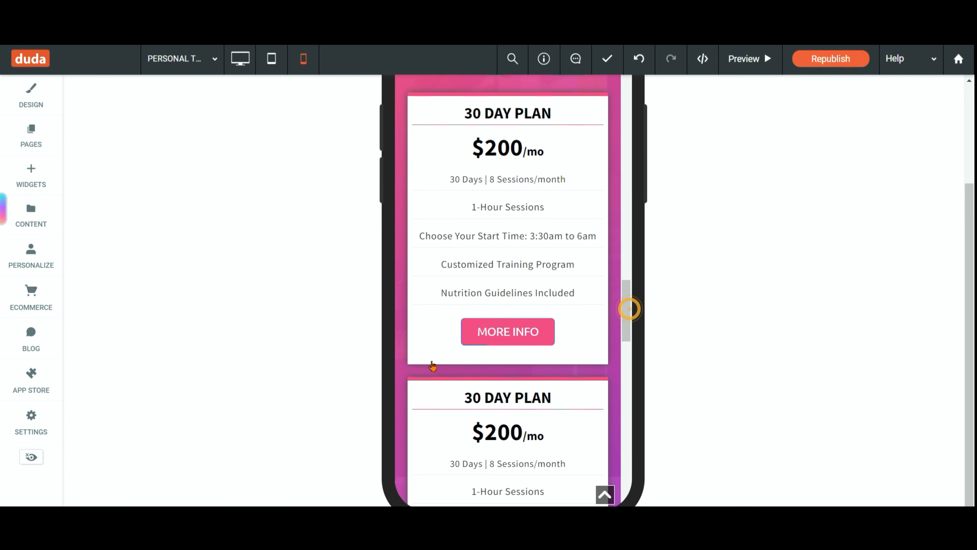
left_click(413, 362)
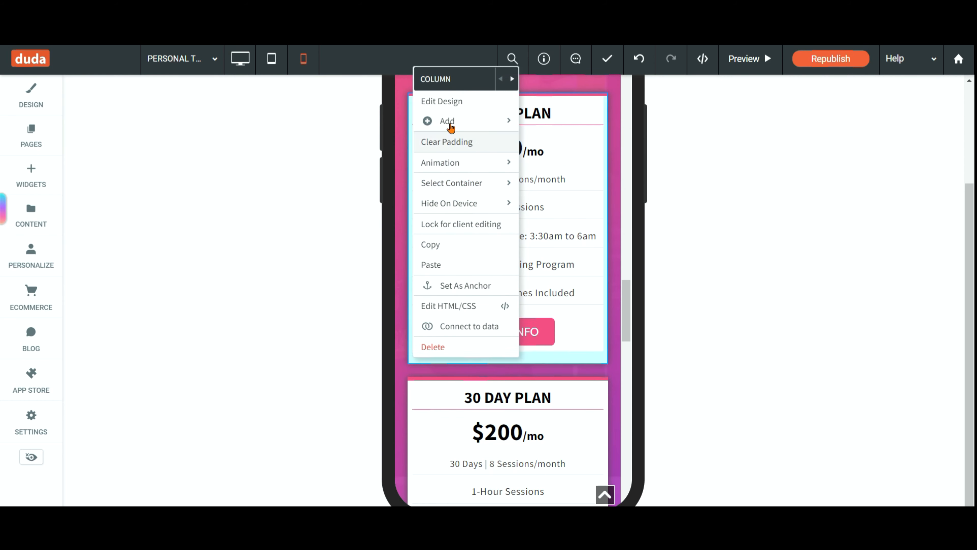
left_click(453, 104)
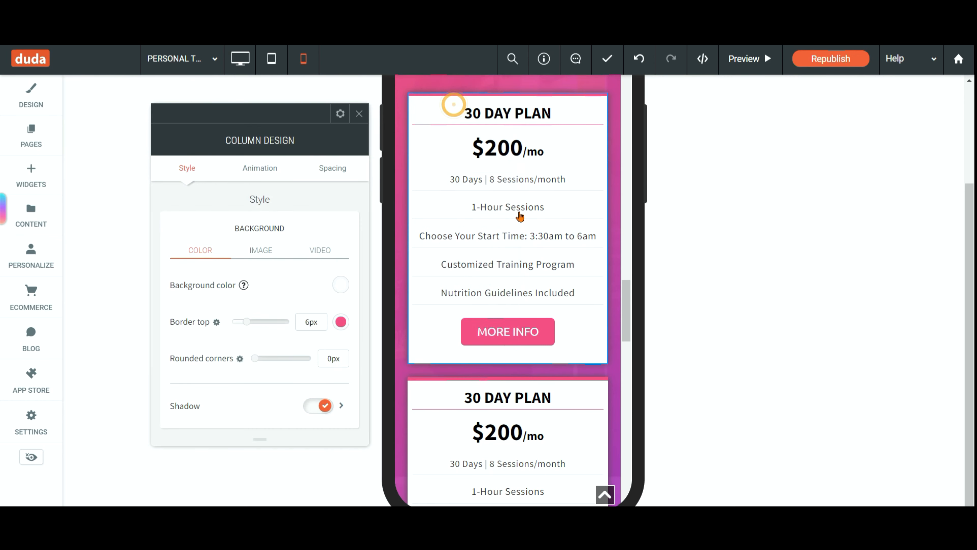
left_click(325, 169)
left_click(258, 341)
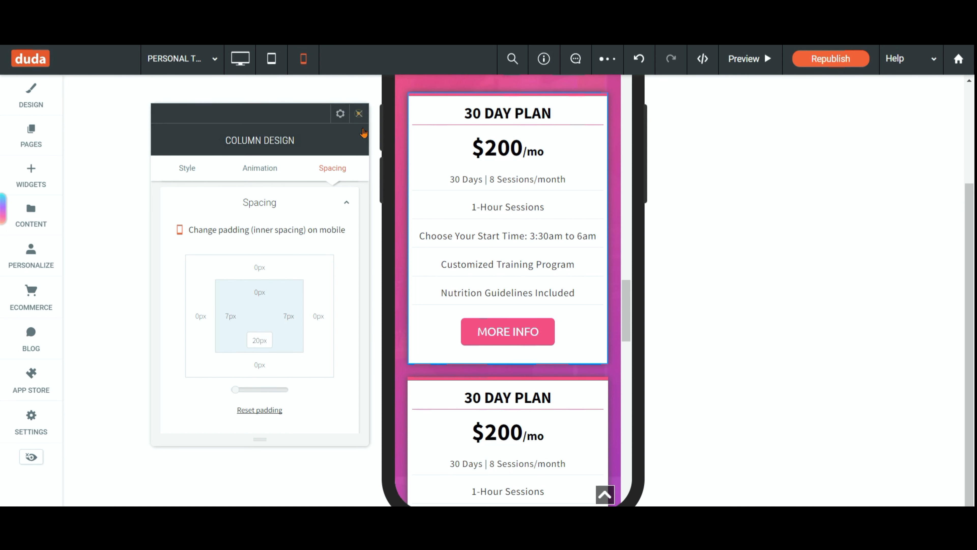
left_click(358, 113)
Step: Set the top and bottom outer margins of the middle 30 Day Plan column to 40px for mobile
scroll(417, 319, "down", 3)
scroll(418, 319, "down", 3)
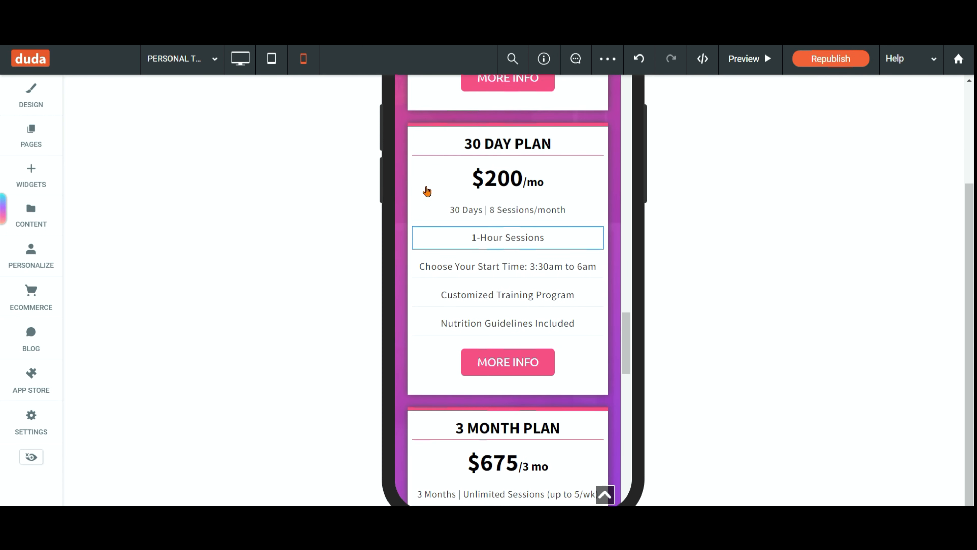
right_click(409, 143)
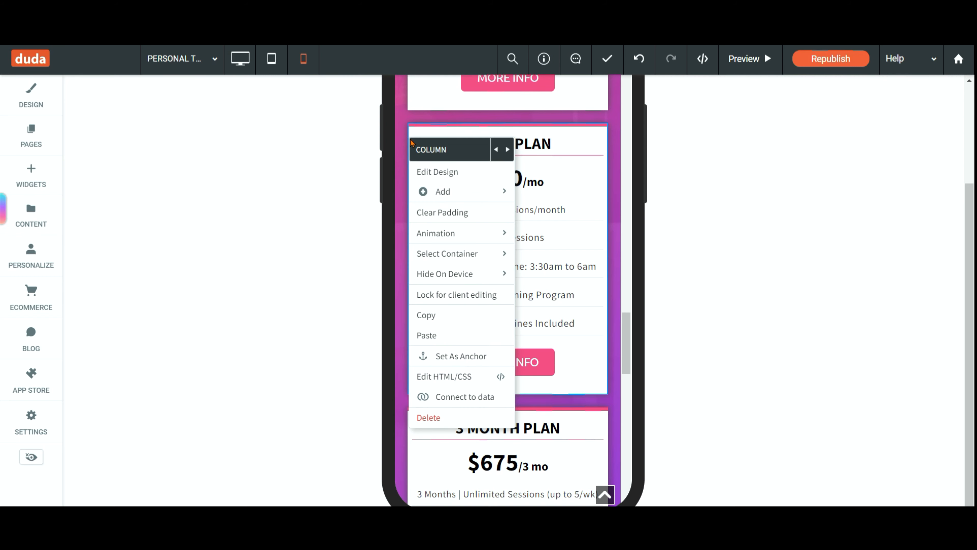
left_click(435, 171)
left_click(341, 177)
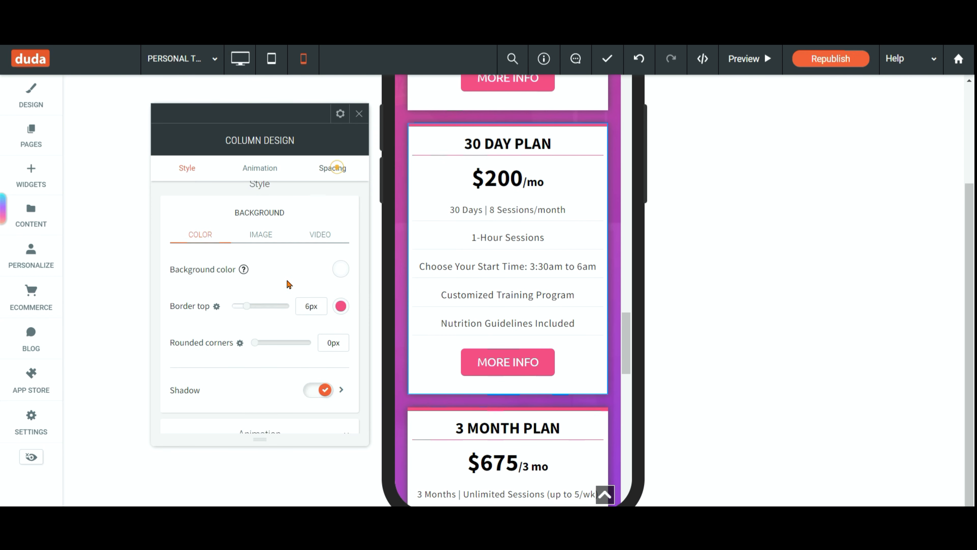
left_click(257, 266)
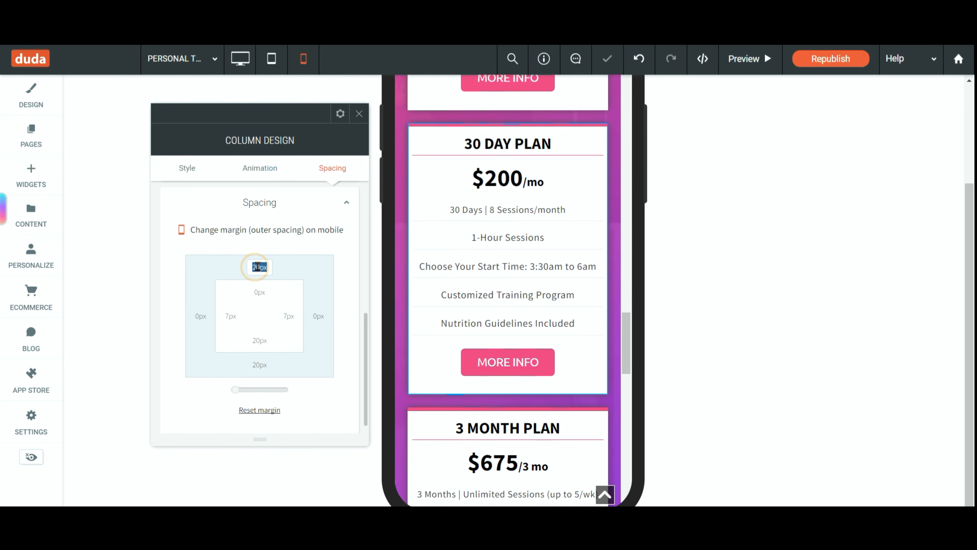
type("40")
key("Return")
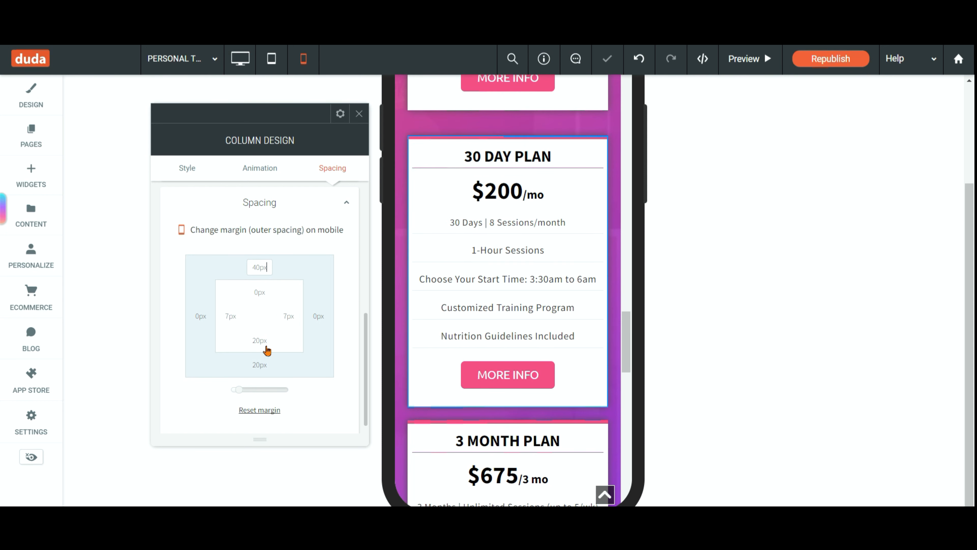
left_click(255, 366)
type("40")
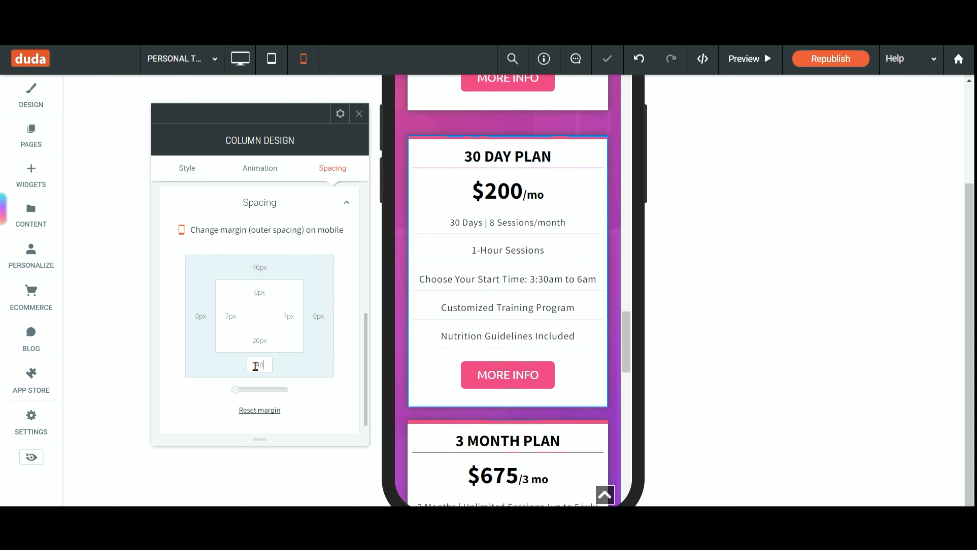
key("Return")
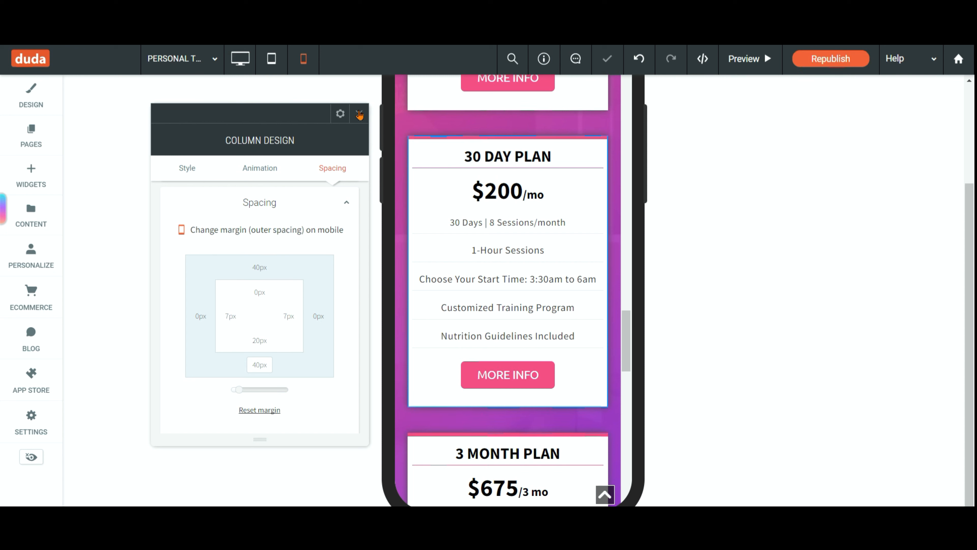
left_click(359, 115)
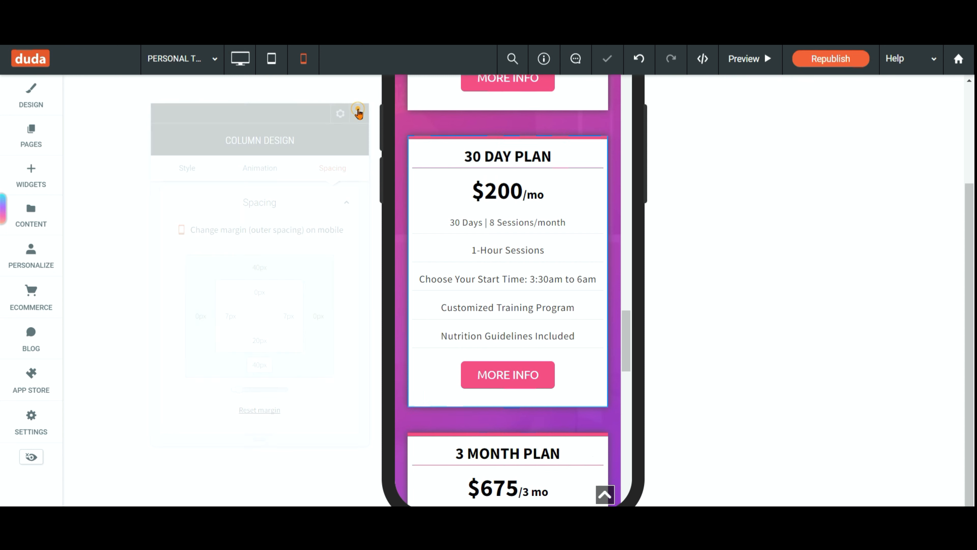
Step: Switch to the desktop view and examine the spacing between the three pricing columns
left_click(232, 61)
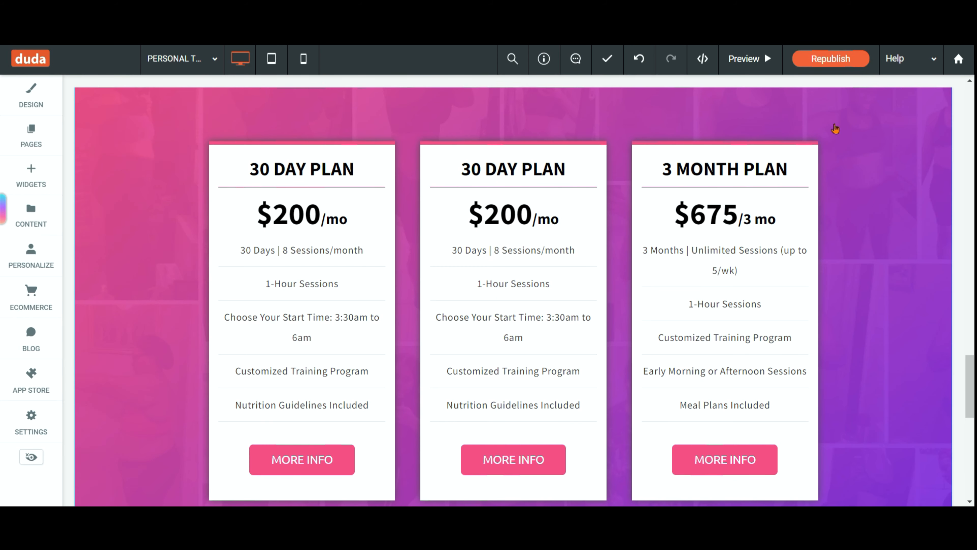
scroll(189, 146, "down", 1)
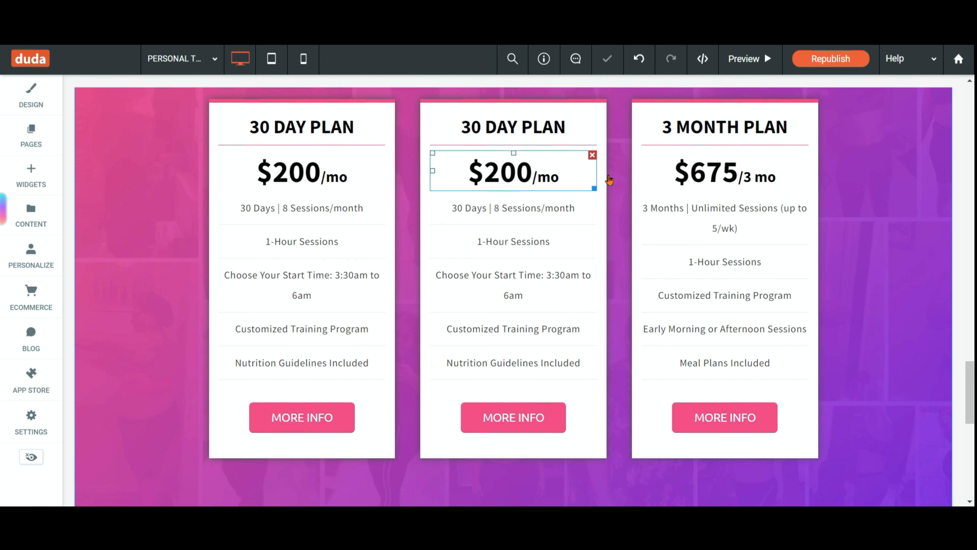
scroll(619, 172, "up", 1)
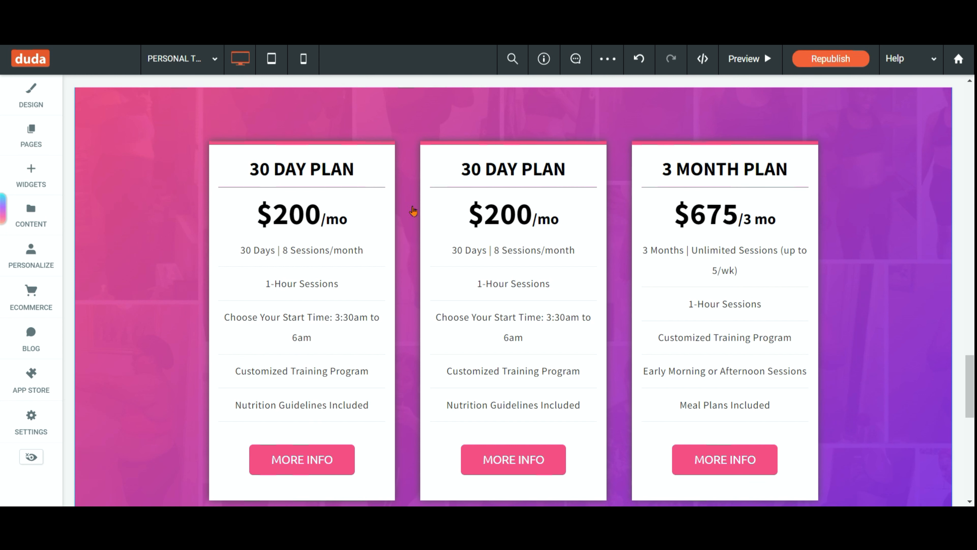
scroll(411, 276, "down", 1)
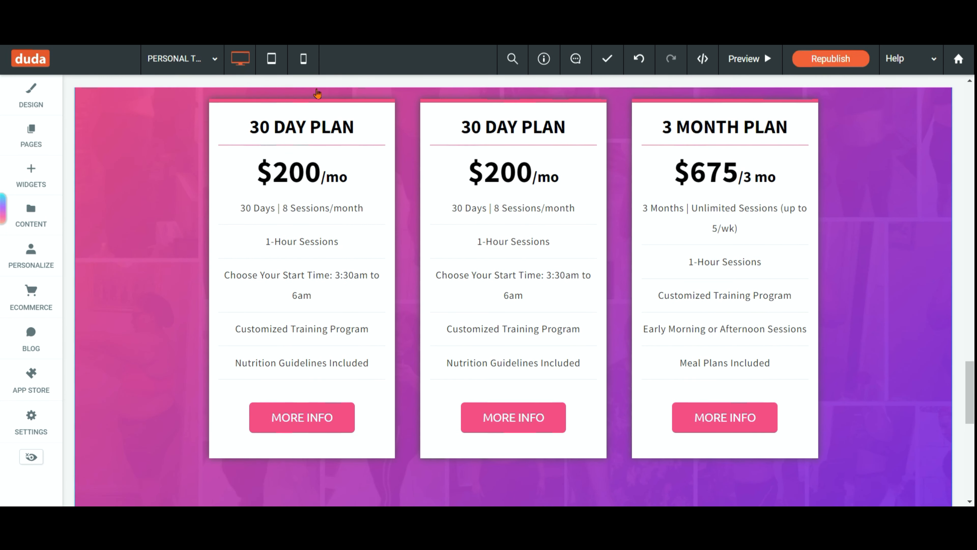
Step: Switch to the tablet view and examine the spacing and alignment of the three pricing columns on the personal training page
left_click(272, 61)
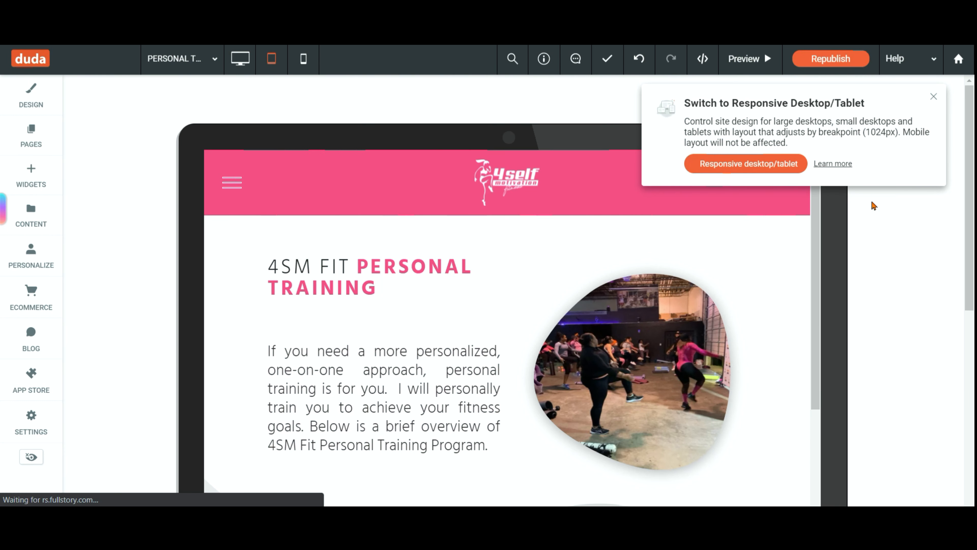
scroll(819, 233, "down", 10)
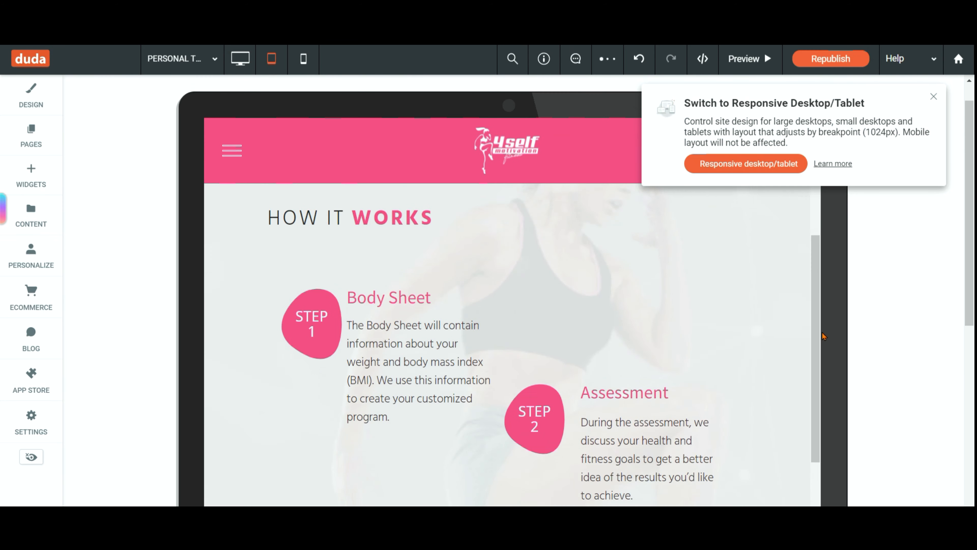
scroll(816, 292, "down", 15)
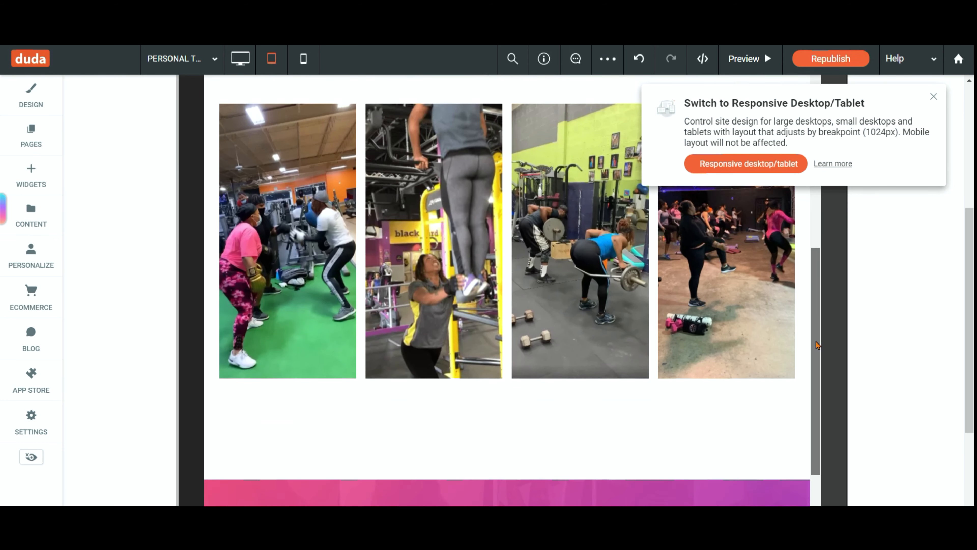
scroll(827, 435, "down", 3)
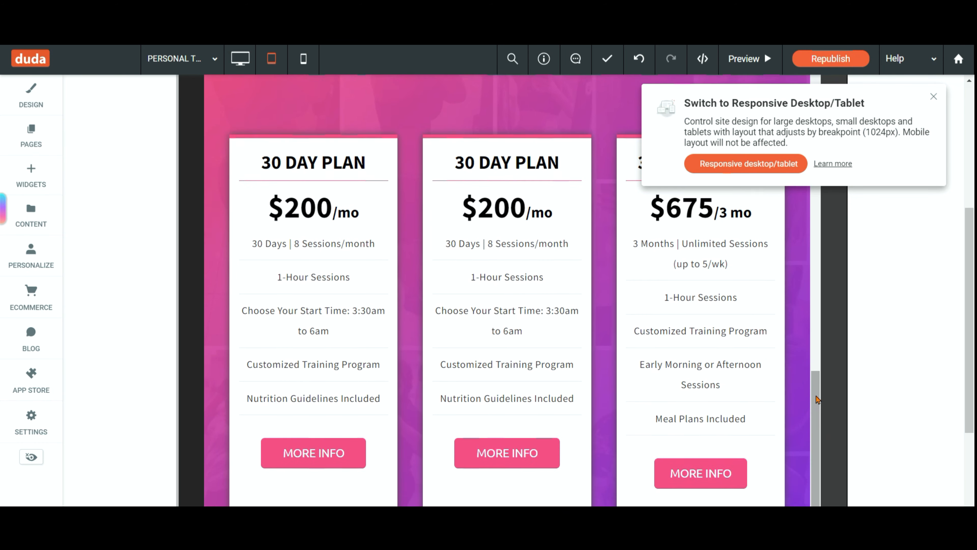
scroll(817, 393, "up", 1)
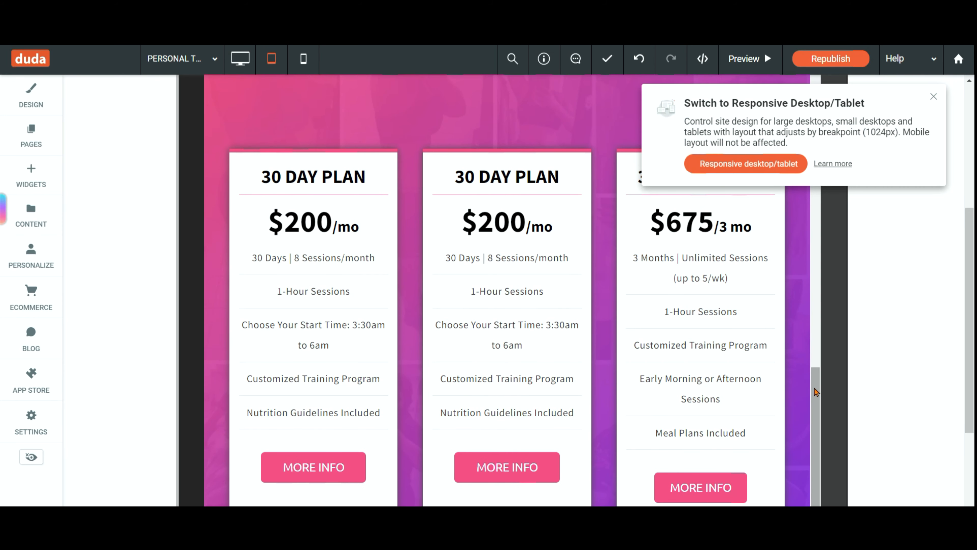
scroll(816, 391, "down", 1)
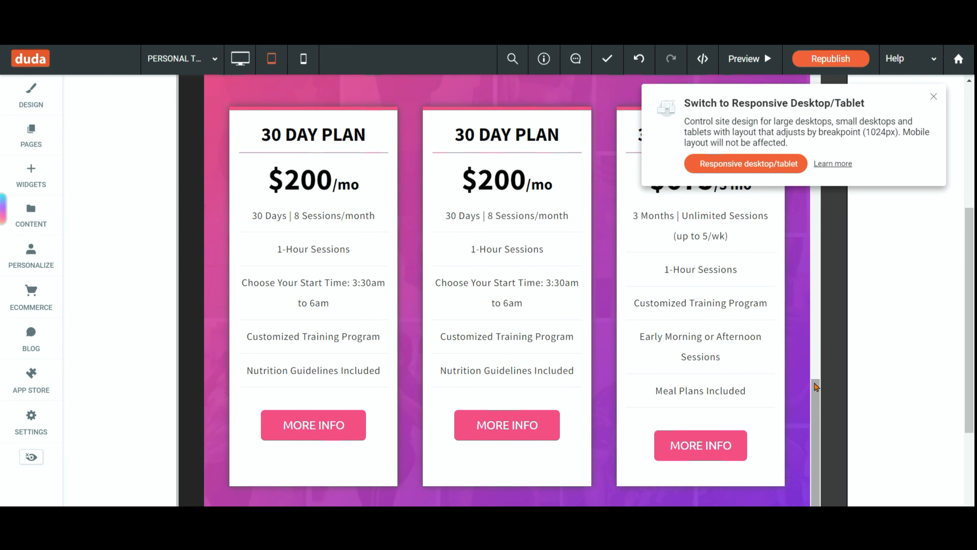
scroll(816, 386, "up", 1)
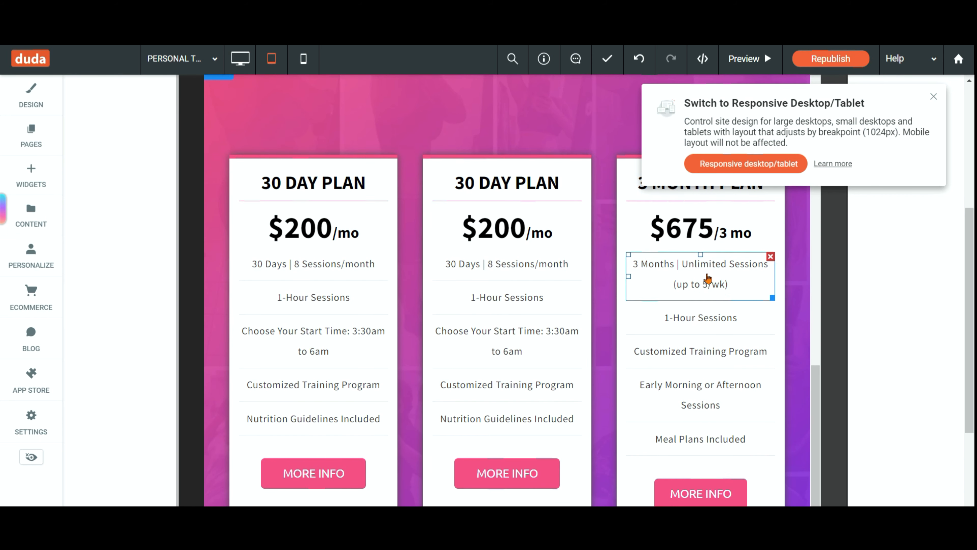
scroll(732, 304, "down", 1)
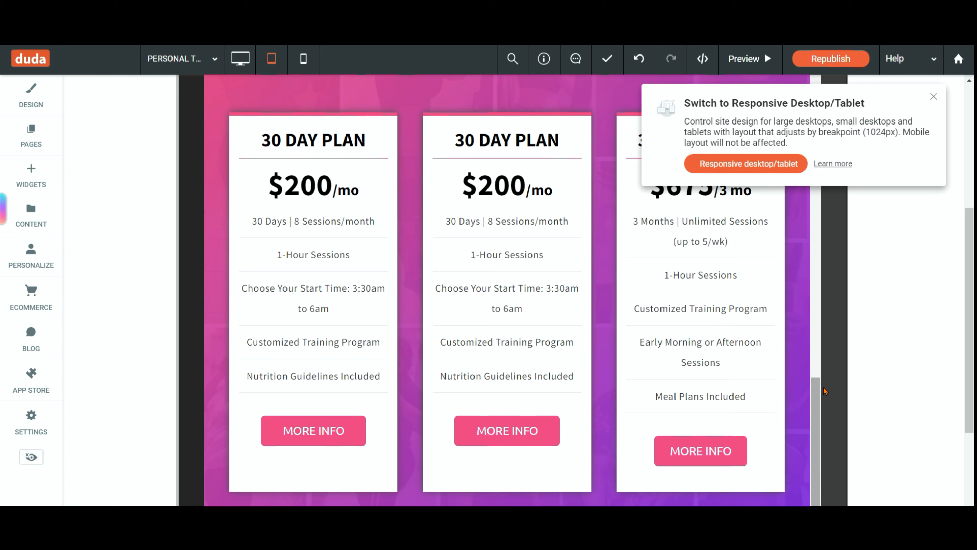
mouse_move(818, 392)
left_mouse_down()
mouse_move(821, 377)
mouse_move(819, 410)
mouse_move(819, 371)
mouse_move(817, 386)
left_mouse_up()
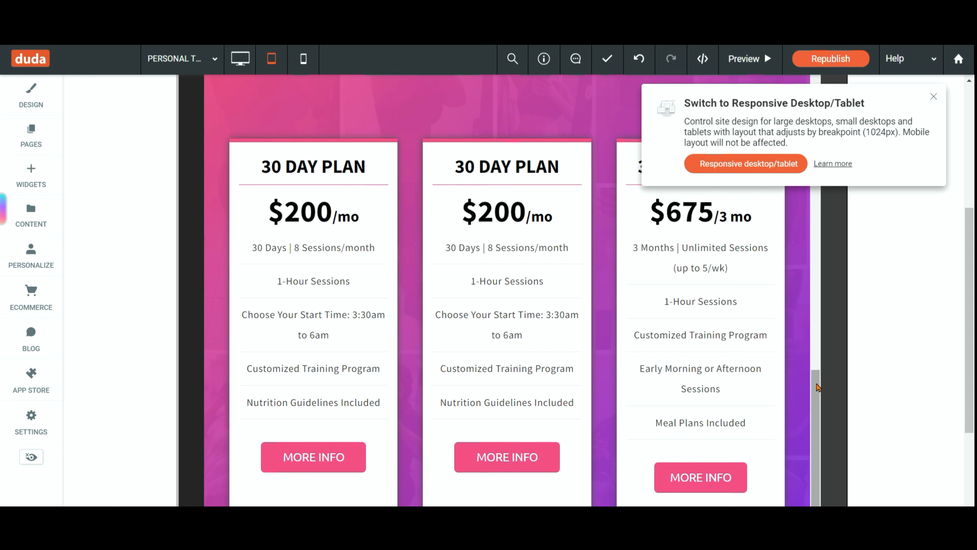
left_click_drag(818, 389, 817, 344)
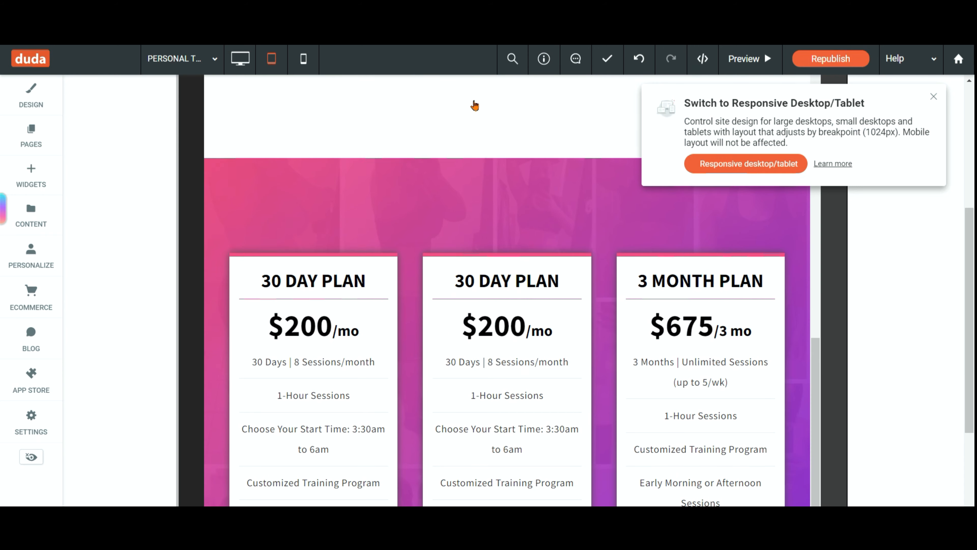
Step: Return to the desktop view and review the layout of the pricing columns section
left_click(240, 57)
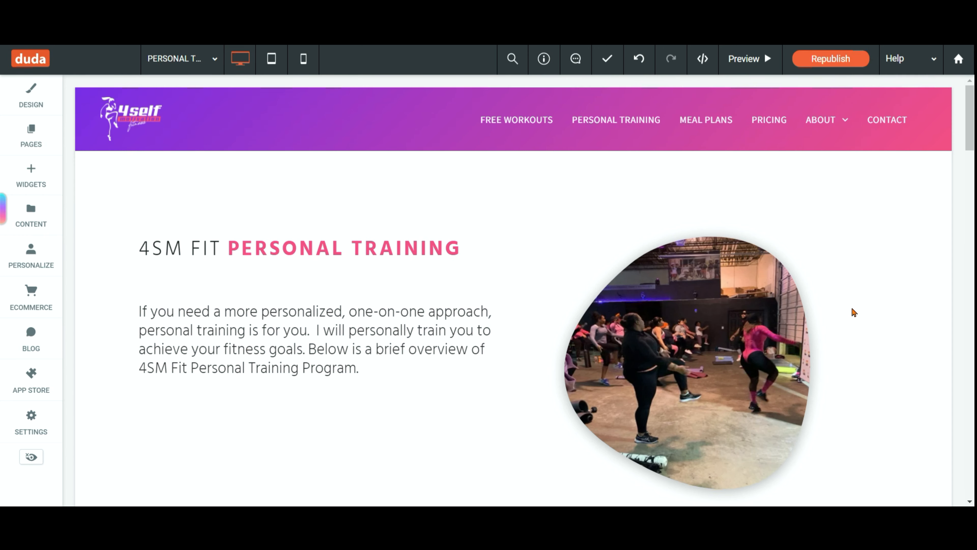
left_click_drag(971, 109, 971, 385)
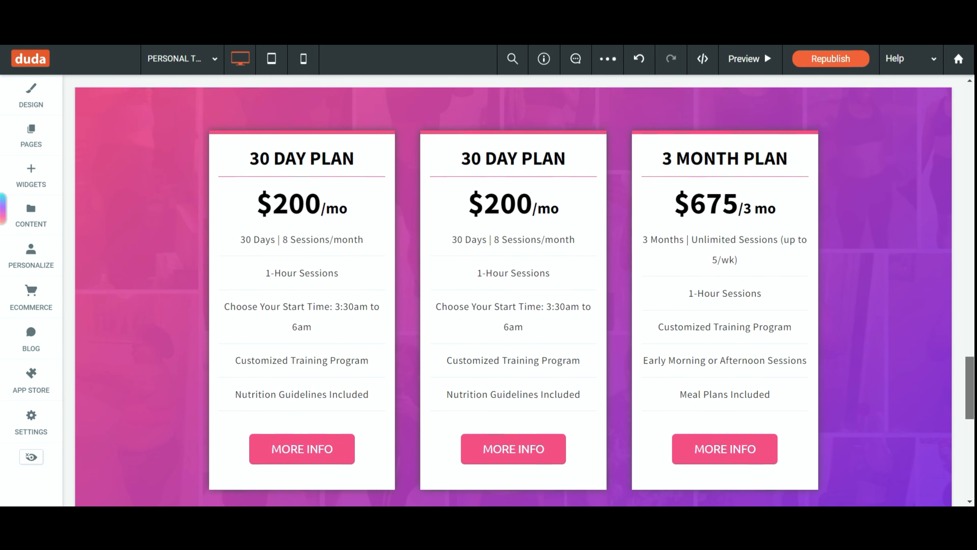